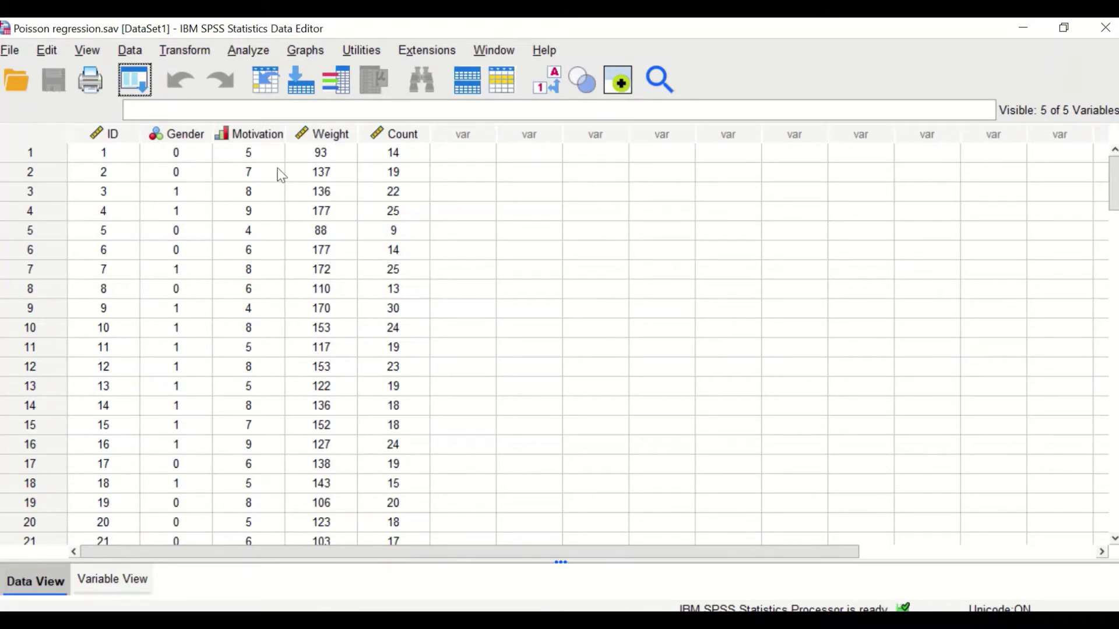
# Set up a Descriptives analysis with Count as the variable to describe
pyautogui.moveTo(254, 134)
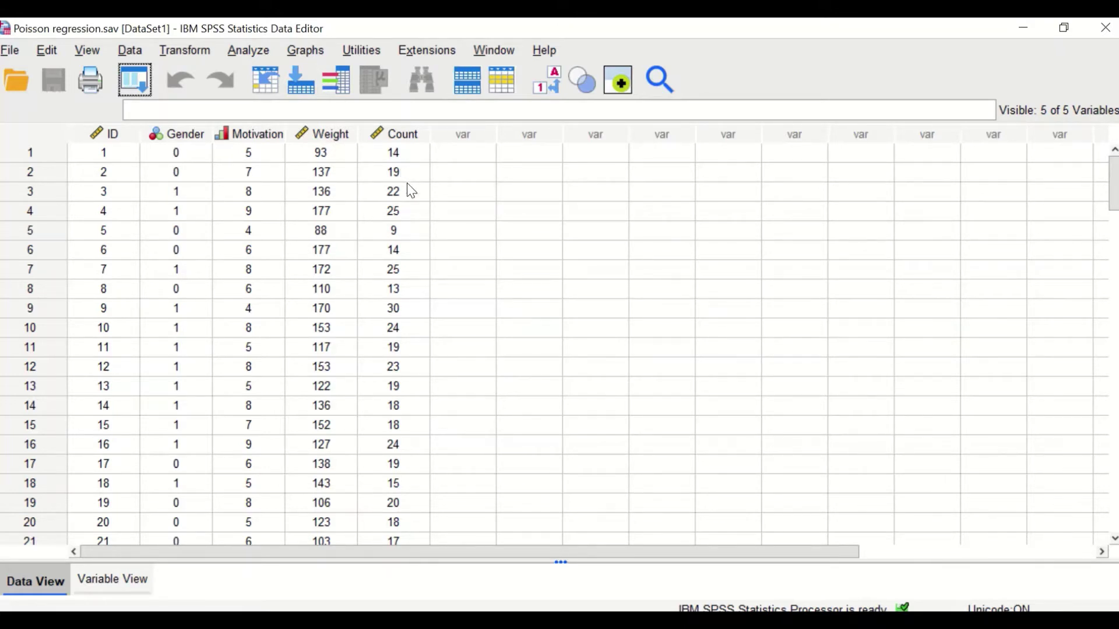
pyautogui.click(243, 55)
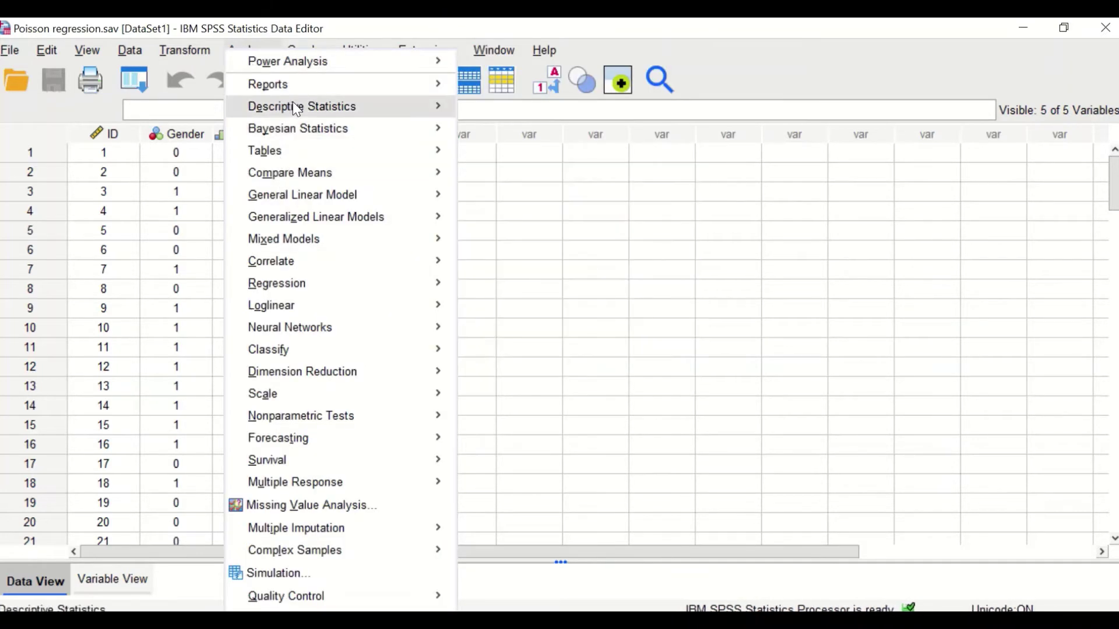
pyautogui.moveTo(297, 109)
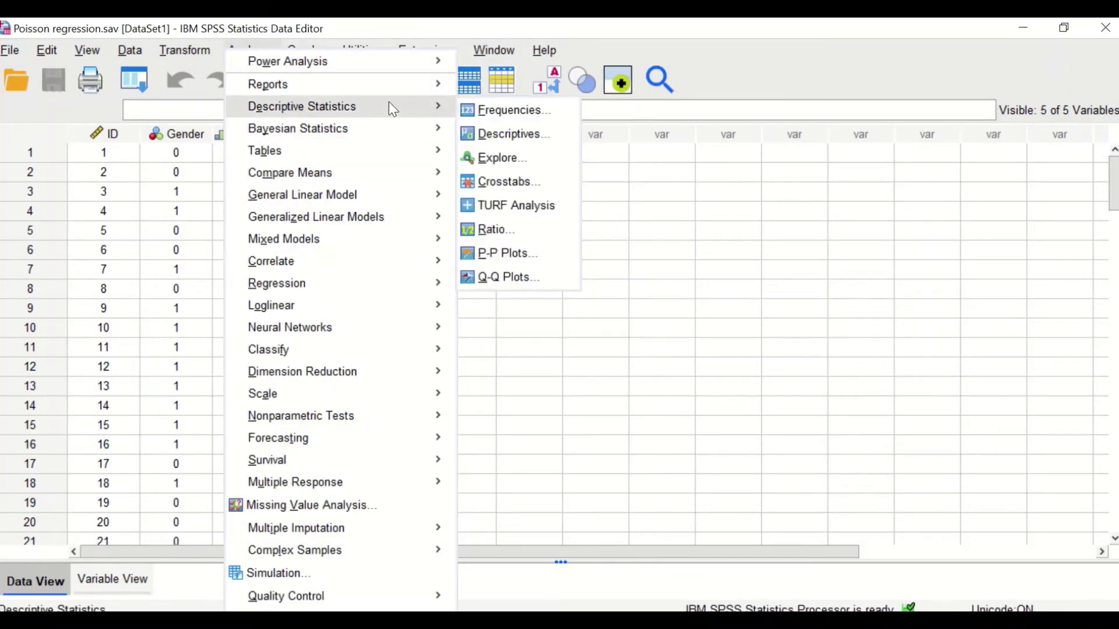
pyautogui.click(514, 135)
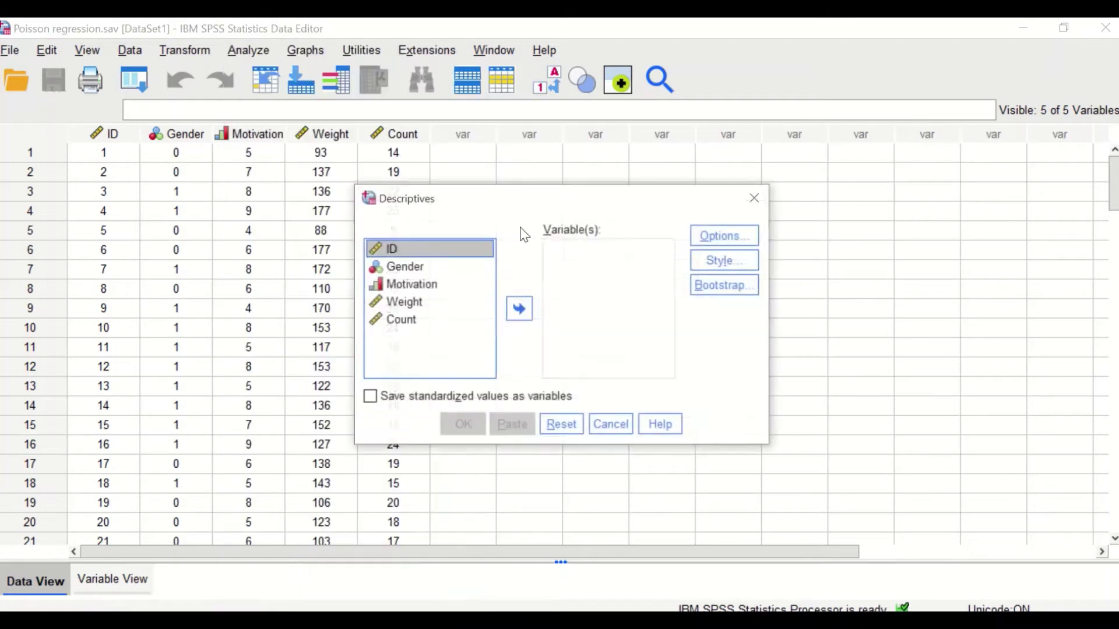
pyautogui.click(400, 324)
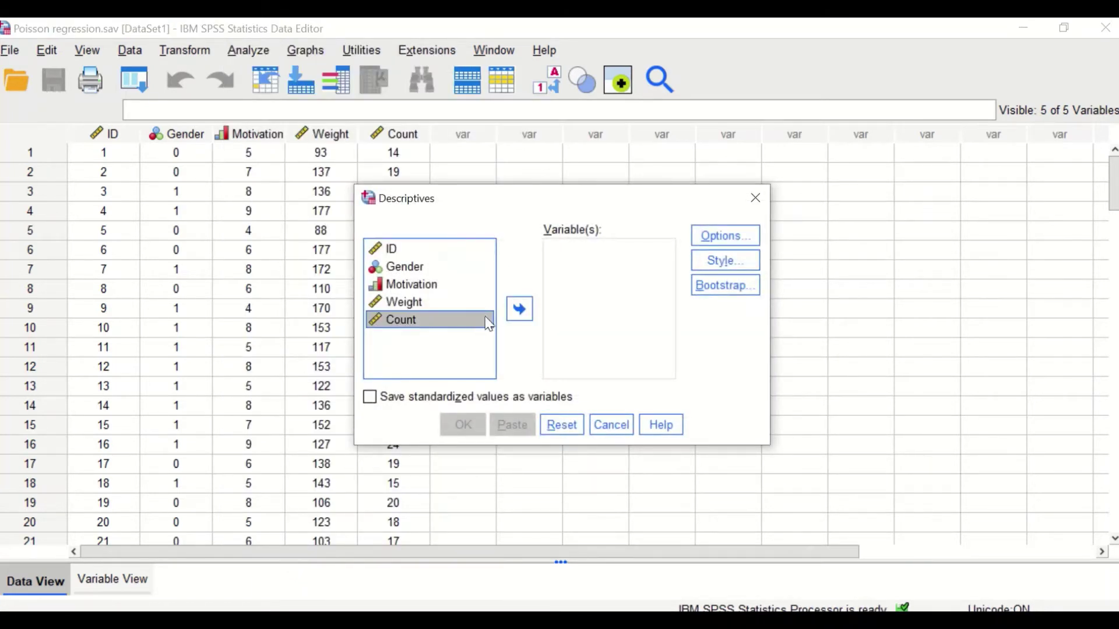
pyautogui.click(521, 309)
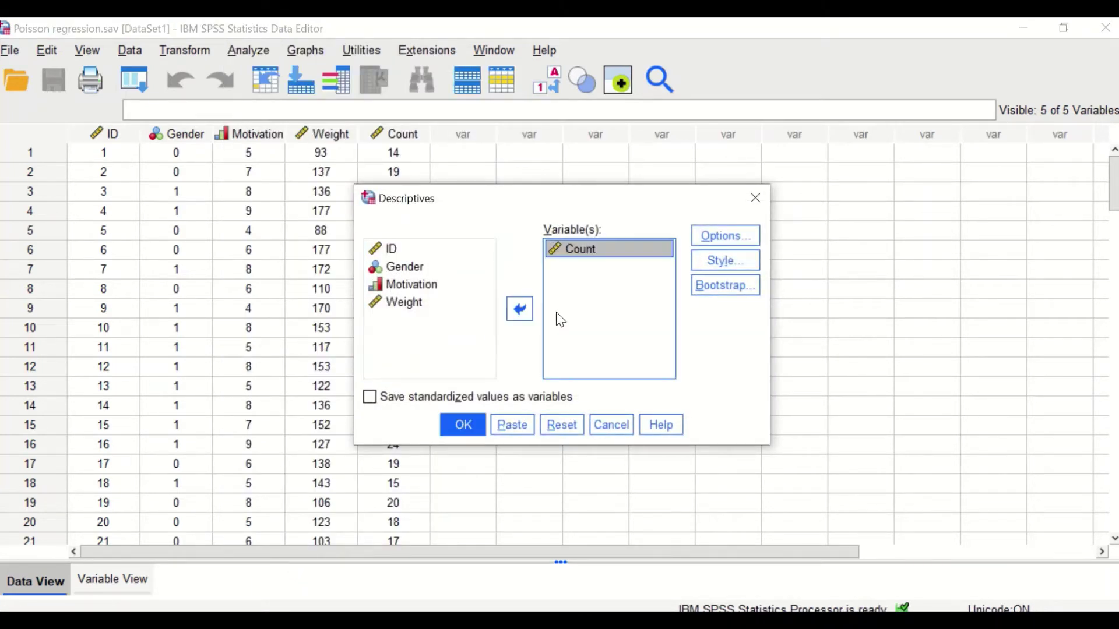
# Request the variance instead of the standard deviation, run the descriptives for Count, and return to the dataset
pyautogui.click(721, 248)
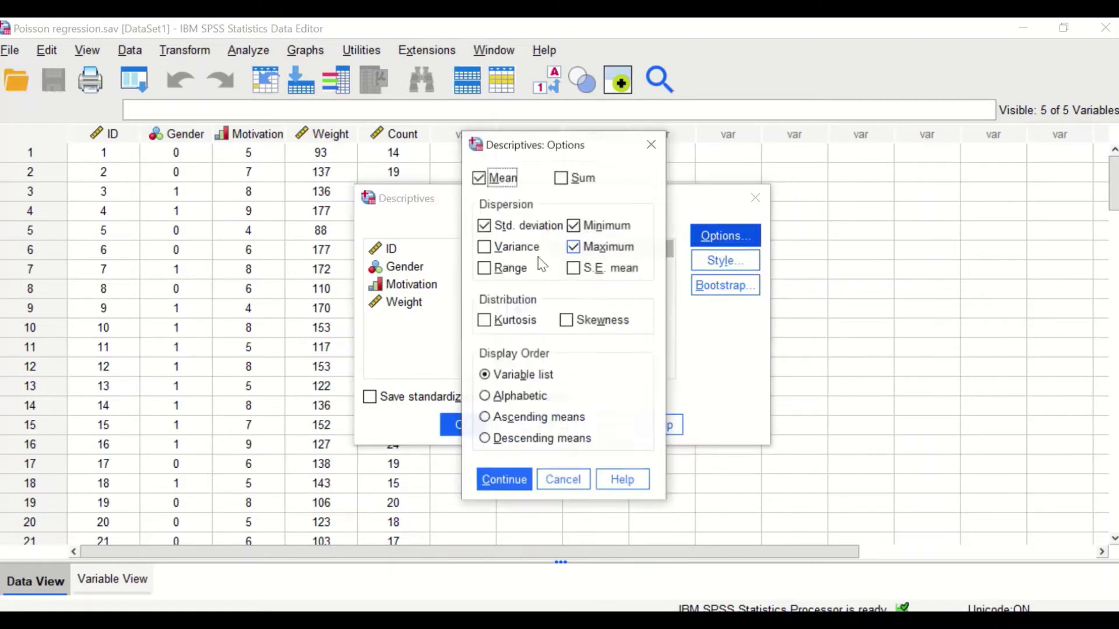
pyautogui.click(484, 226)
pyautogui.click(487, 250)
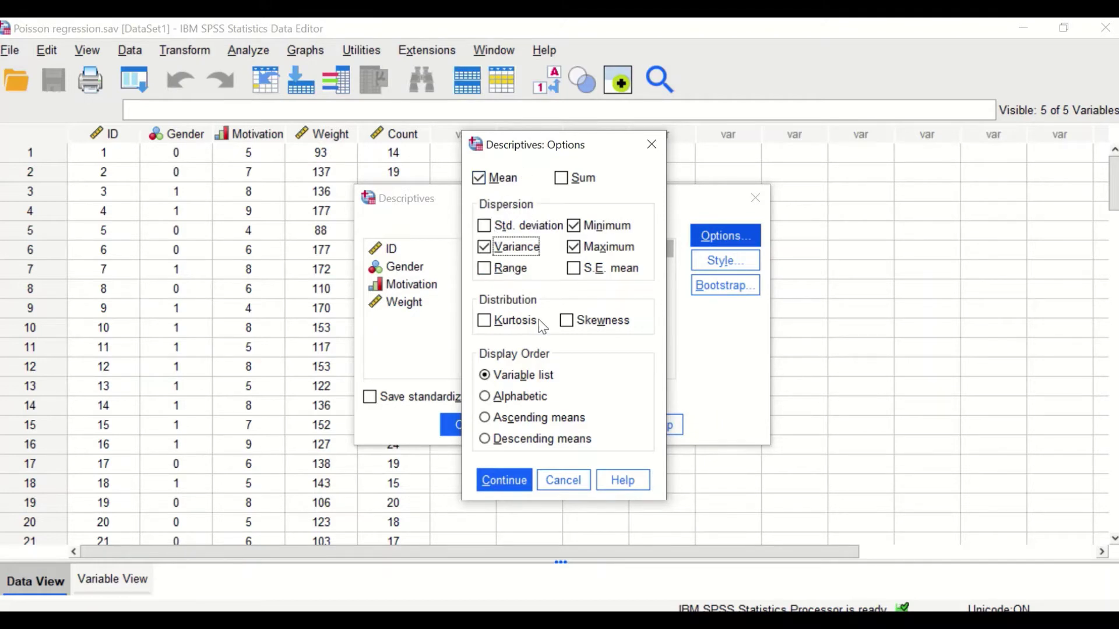
pyautogui.click(515, 478)
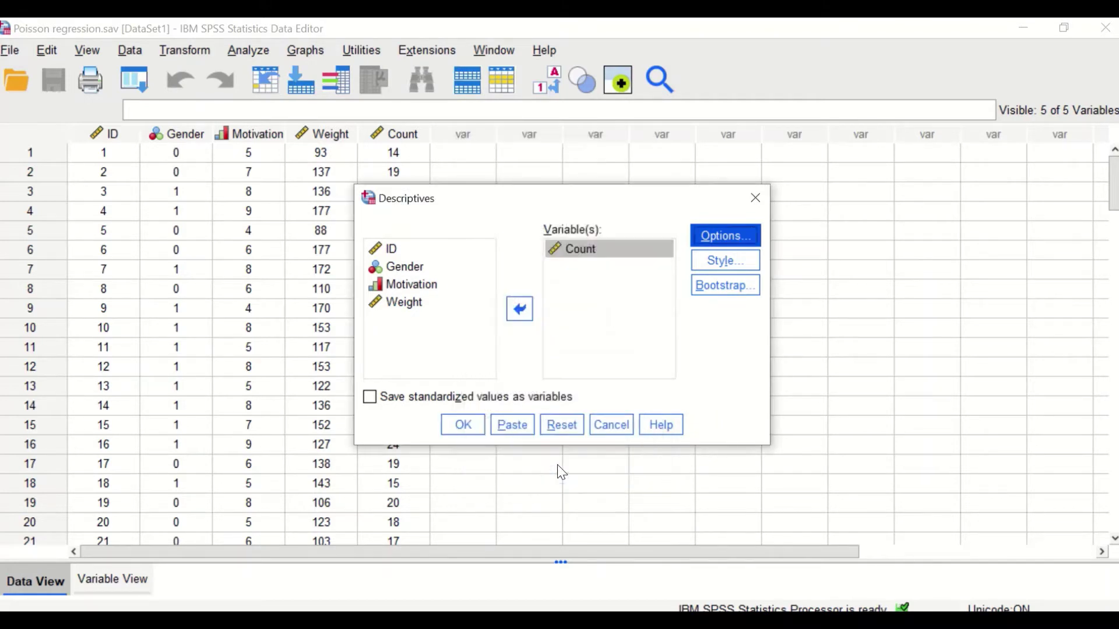
pyautogui.click(461, 430)
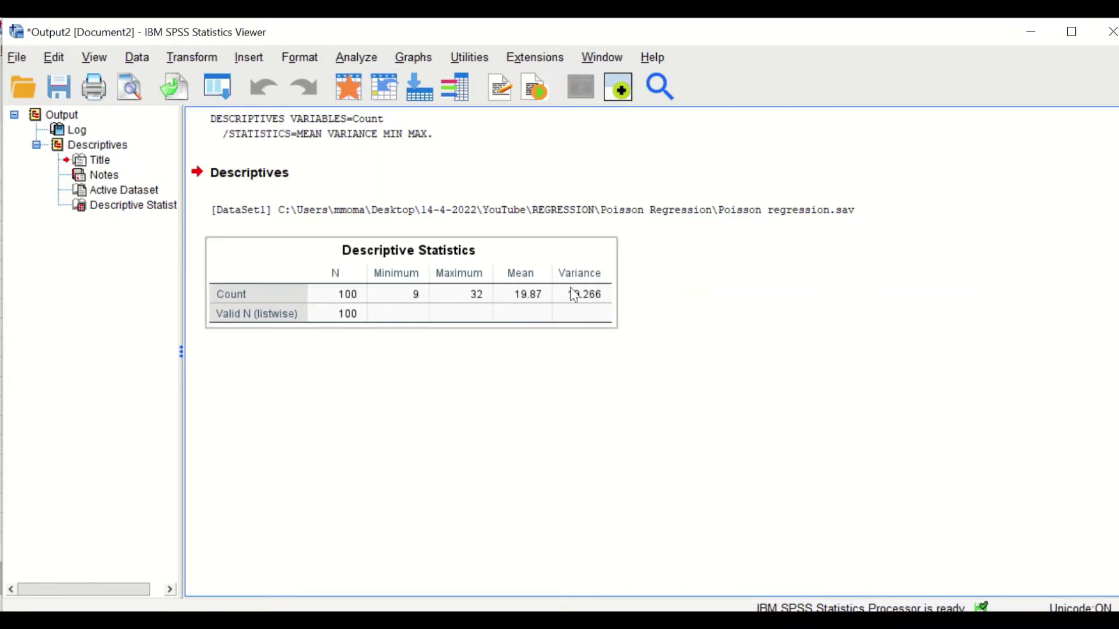
pyautogui.click(651, 314)
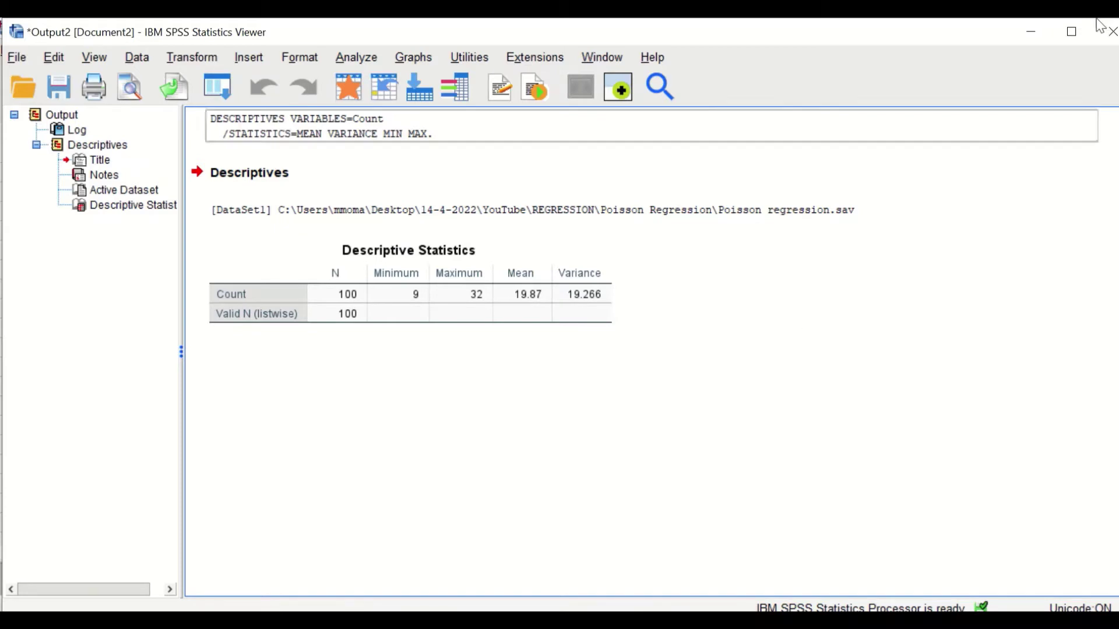
pyautogui.click(1043, 30)
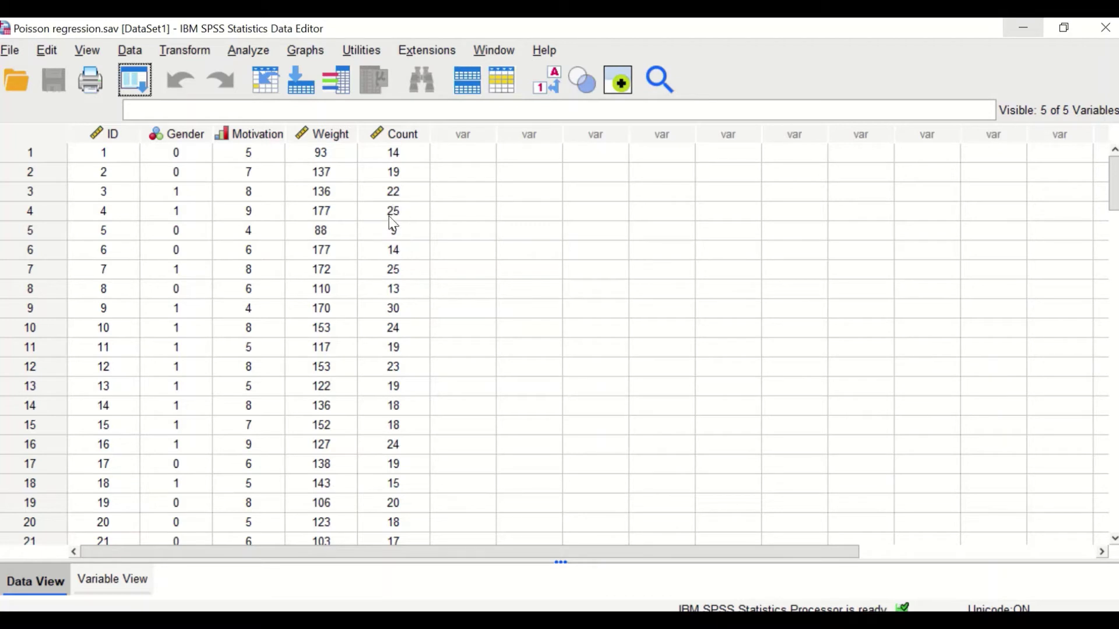
# Set up a legacy nonparametric 1-Sample K-S test with Count as the test variable
pyautogui.click(248, 50)
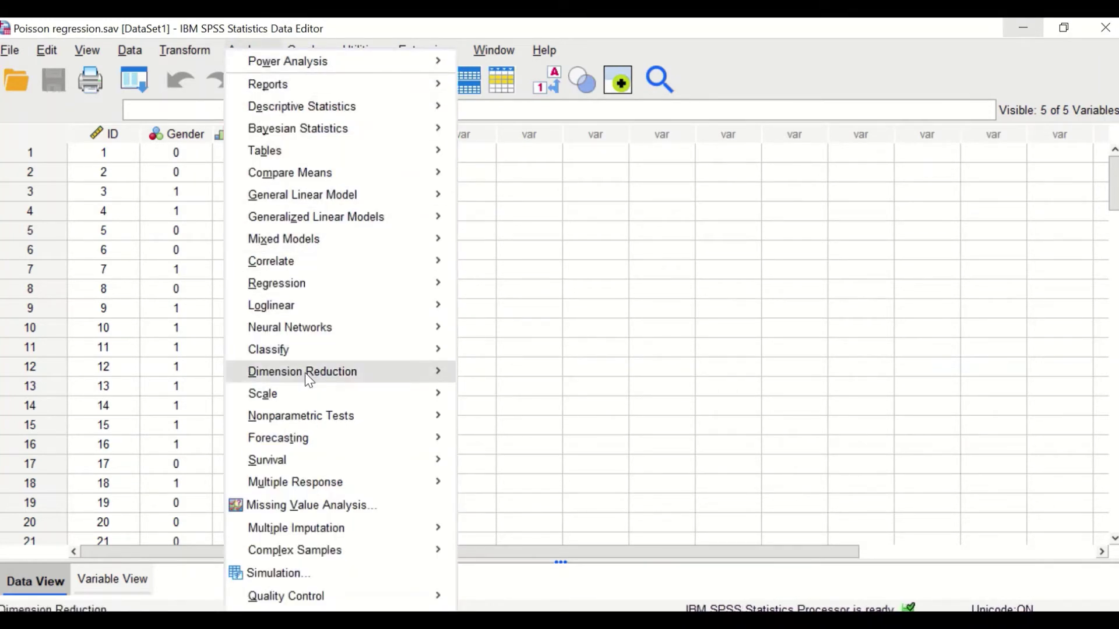
pyautogui.moveTo(315, 418)
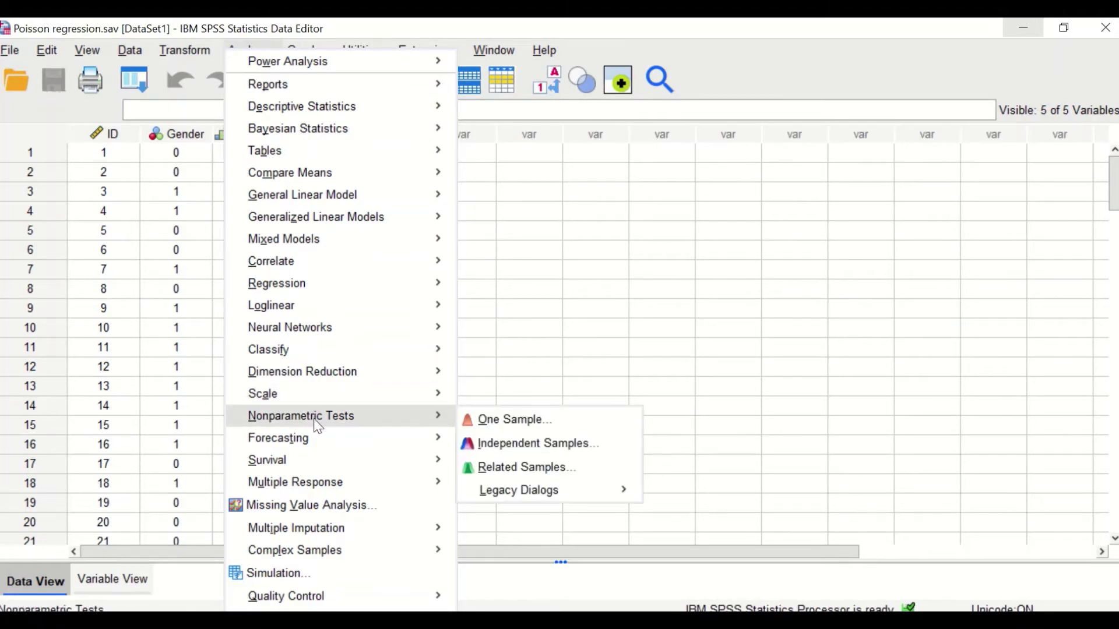
pyautogui.moveTo(556, 494)
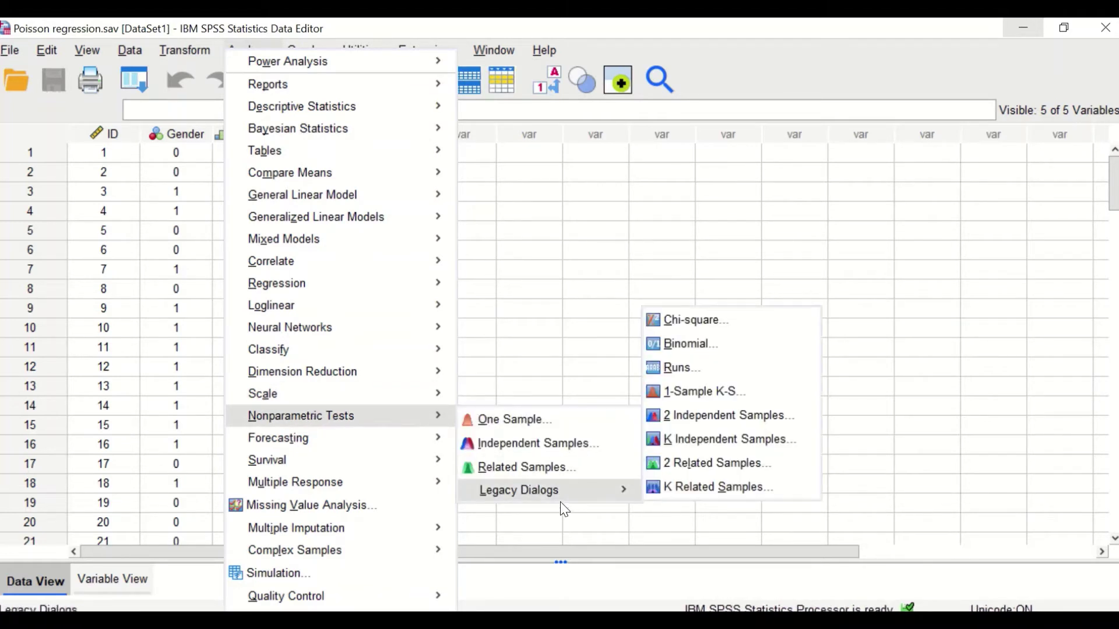
pyautogui.click(698, 392)
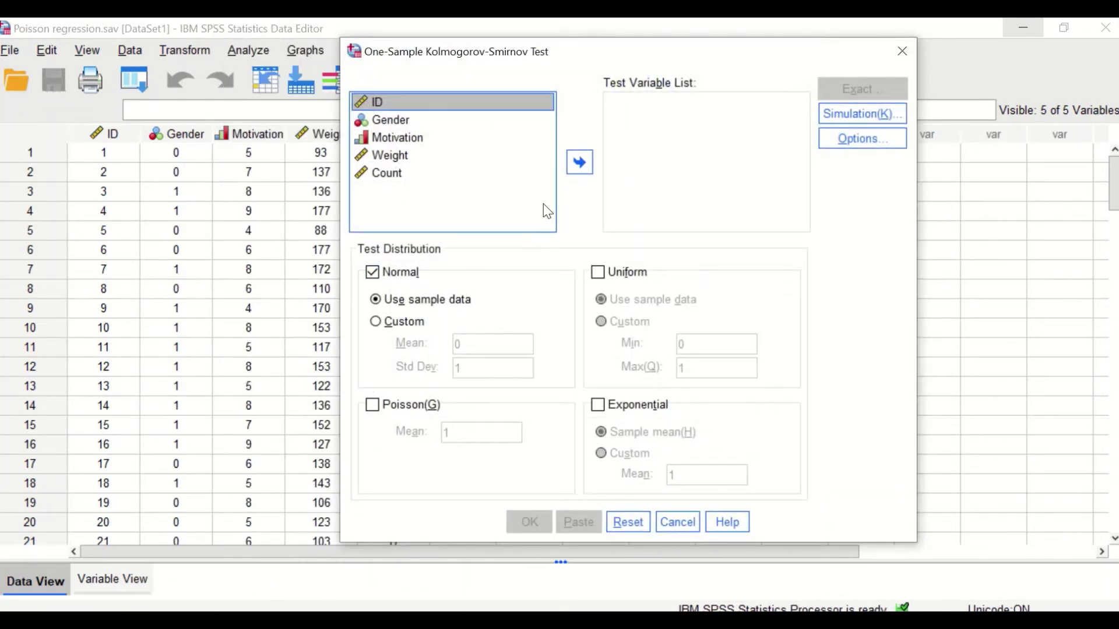
pyautogui.click(386, 178)
pyautogui.click(581, 164)
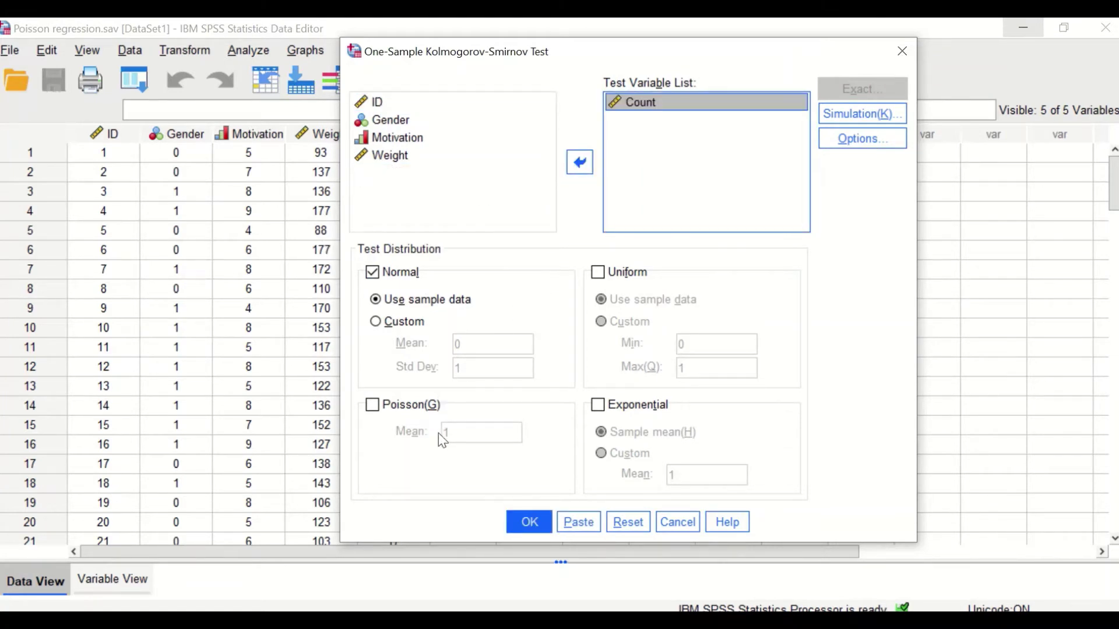
# Replace the Normal test distribution with Poisson, set its mean to 19.8 from the descriptives output, and run the test
pyautogui.click(372, 272)
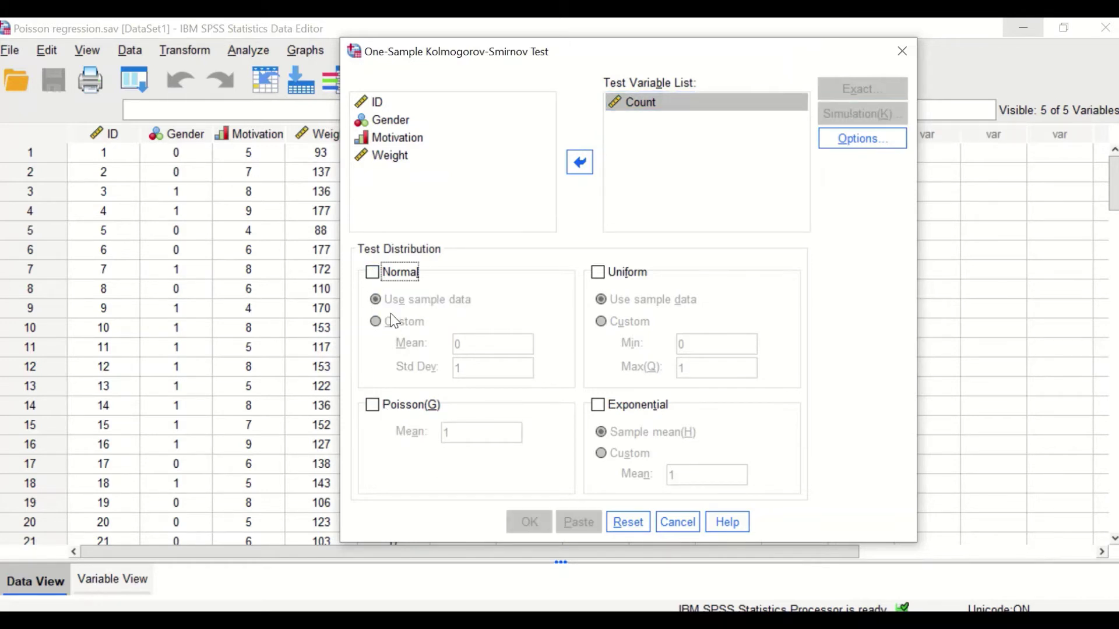
pyautogui.click(372, 405)
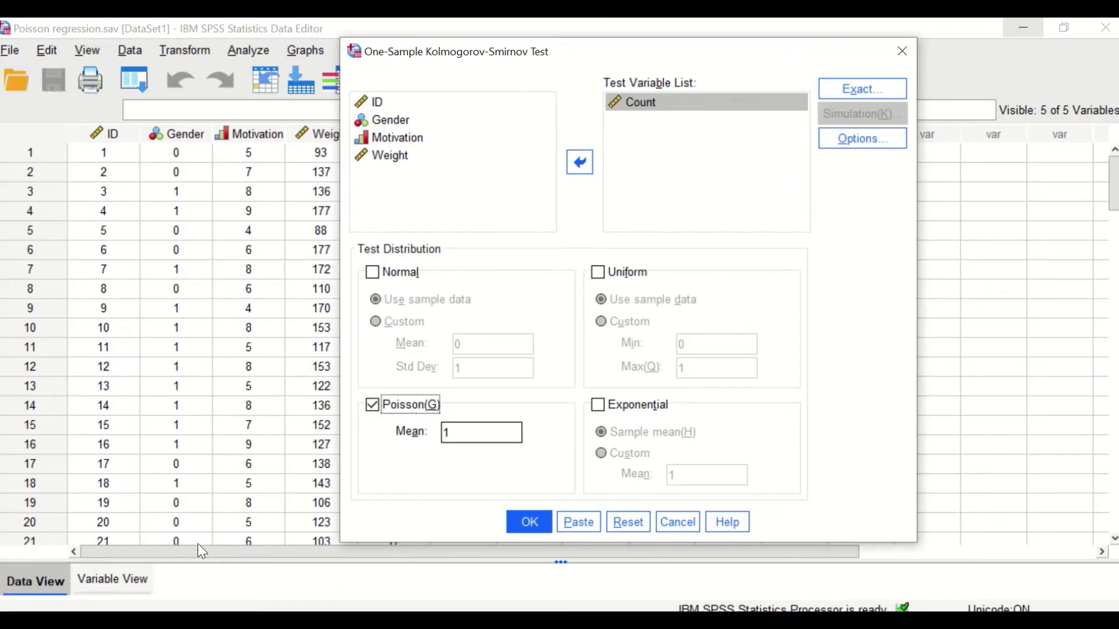
pyautogui.moveTo(580, 66); pyautogui.dragTo(588, 88)
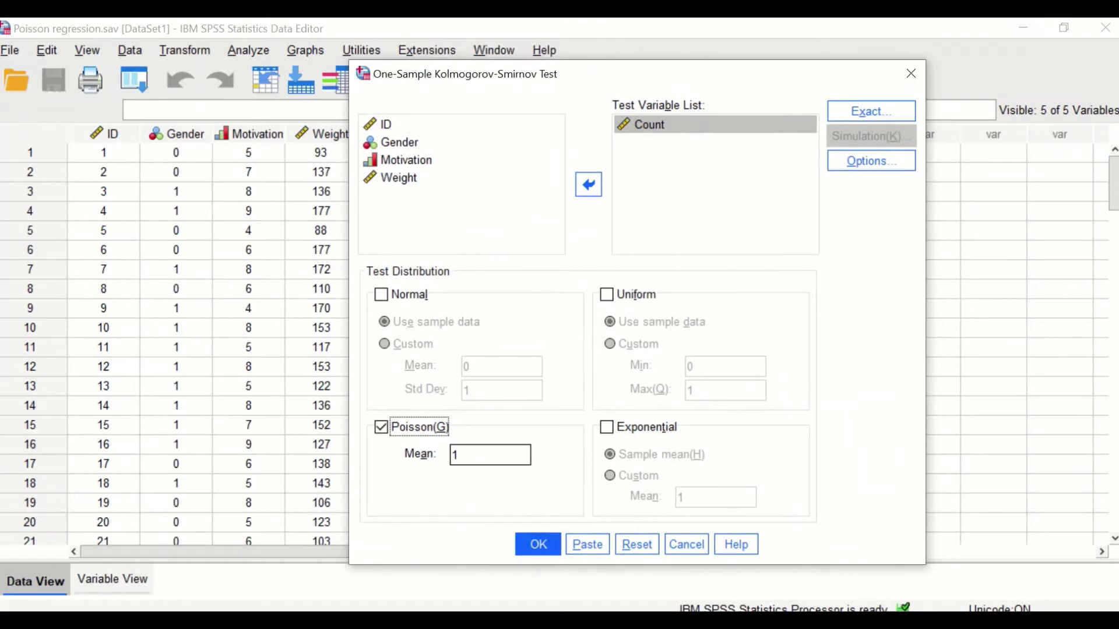
pyautogui.click(699, 559)
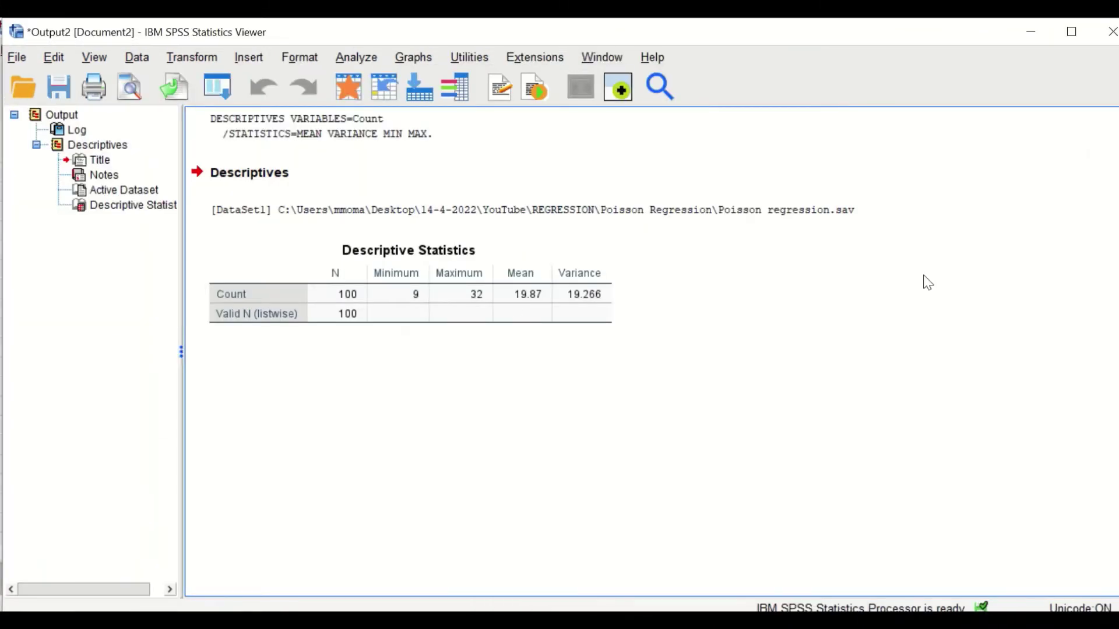
pyautogui.click(1029, 31)
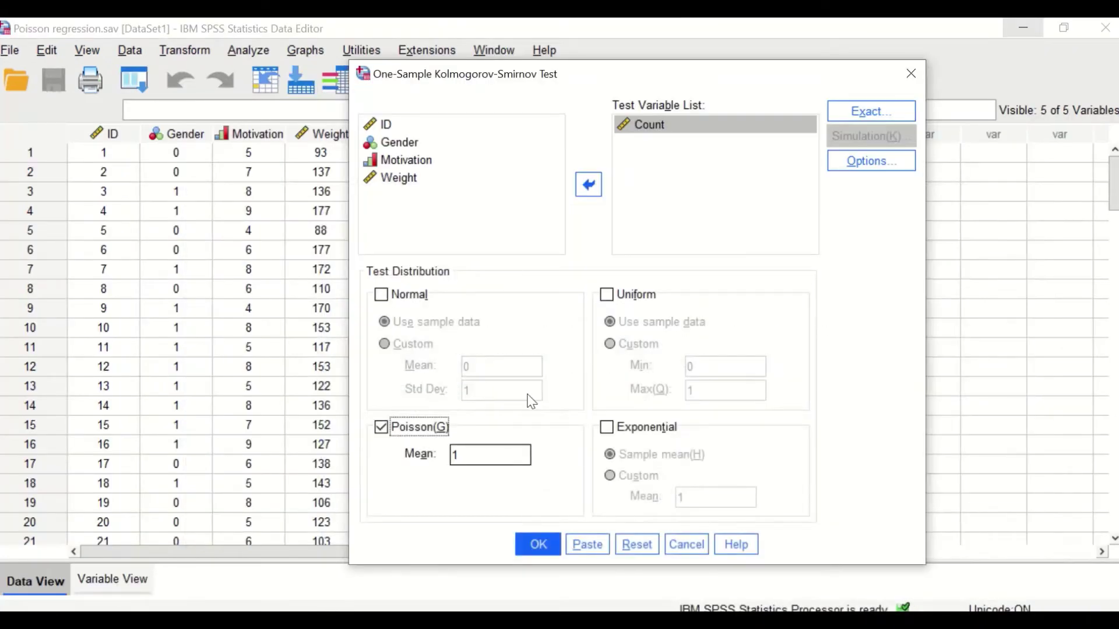
pyautogui.moveTo(482, 455); pyautogui.dragTo(443, 455)
pyautogui.write('19.')
pyautogui.click(537, 545)
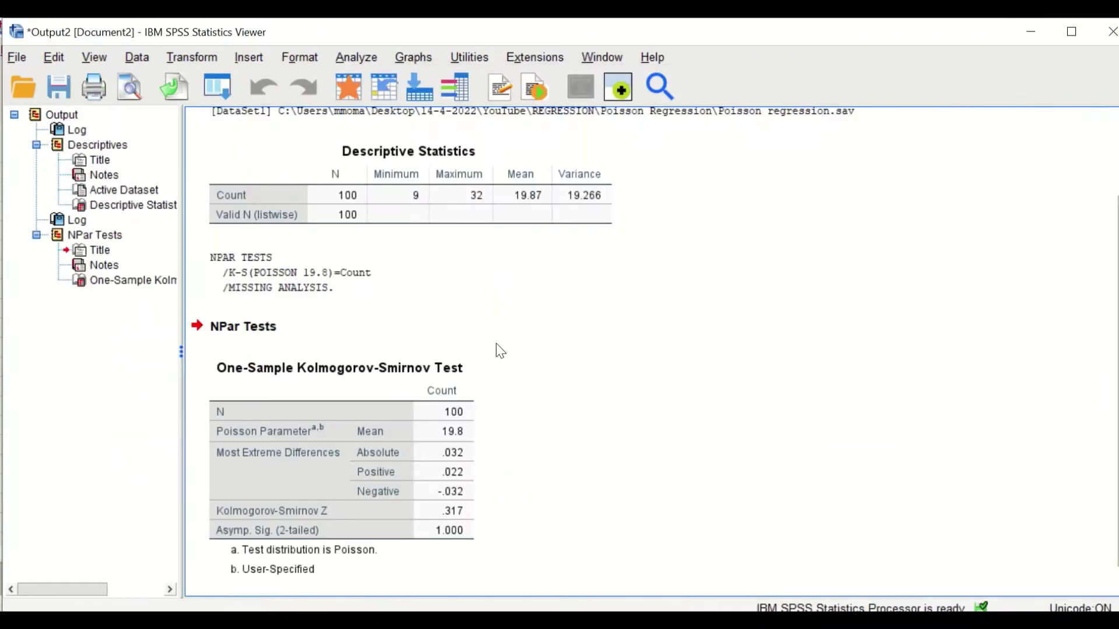
# Examine the Poisson parameter and significance in the One-Sample Kolmogorov-Smirnov Test table, and return to the dataset
pyautogui.scroll(-1, 500, 351)
pyautogui.click(438, 373)
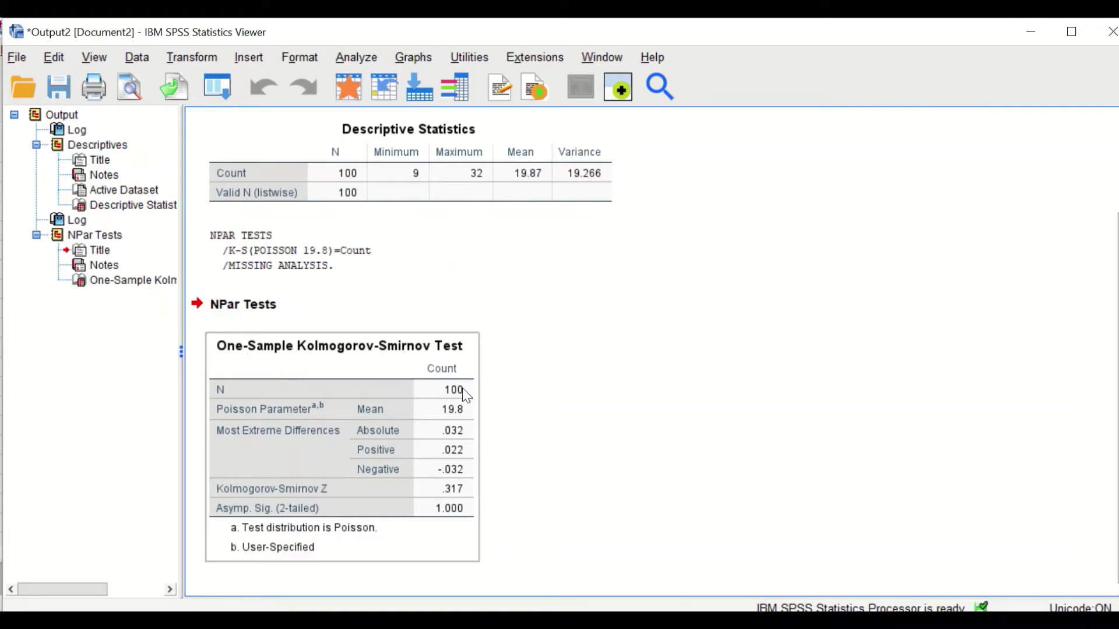
pyautogui.click(327, 320)
pyautogui.click(448, 412)
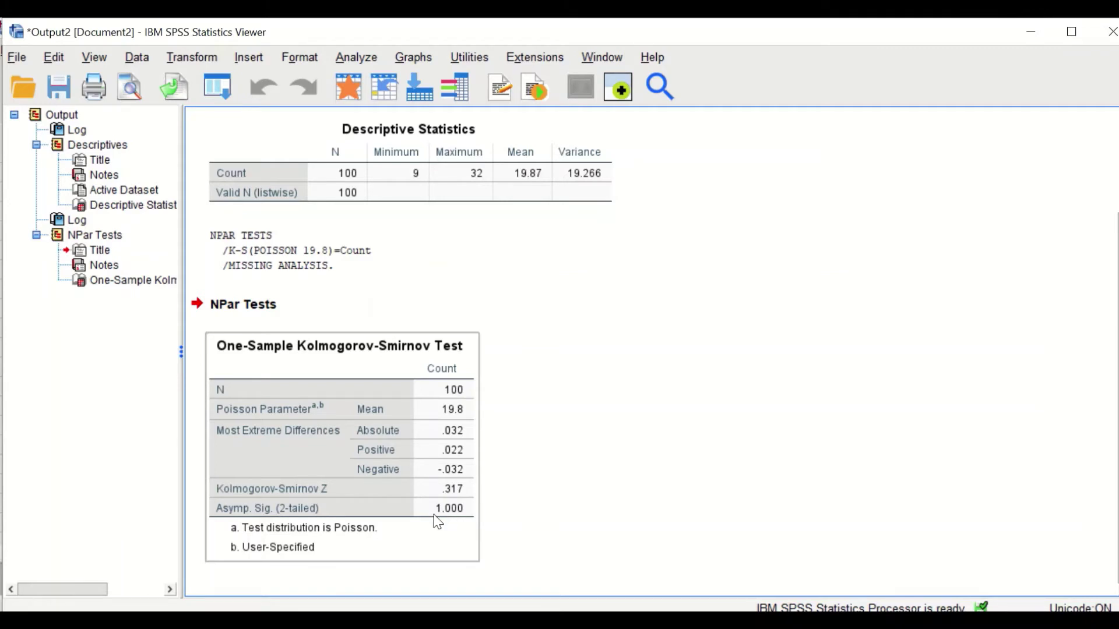
pyautogui.click(616, 435)
pyautogui.click(1031, 30)
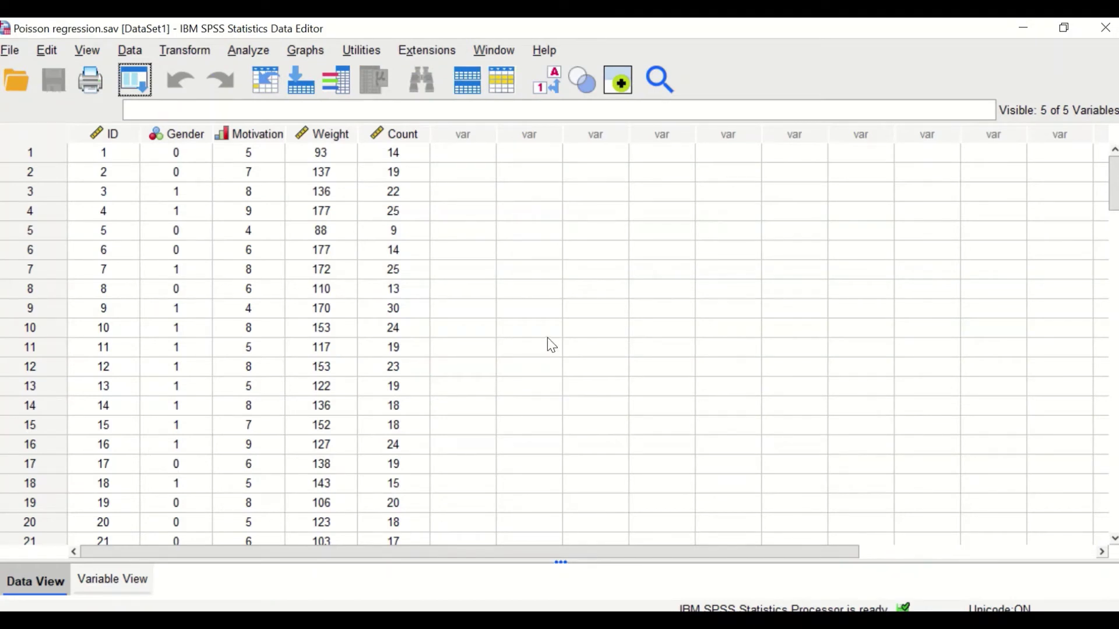
# Start a Generalized Linear Models analysis and choose Poisson loglinear as the model type
pyautogui.click(237, 54)
pyautogui.moveTo(274, 218)
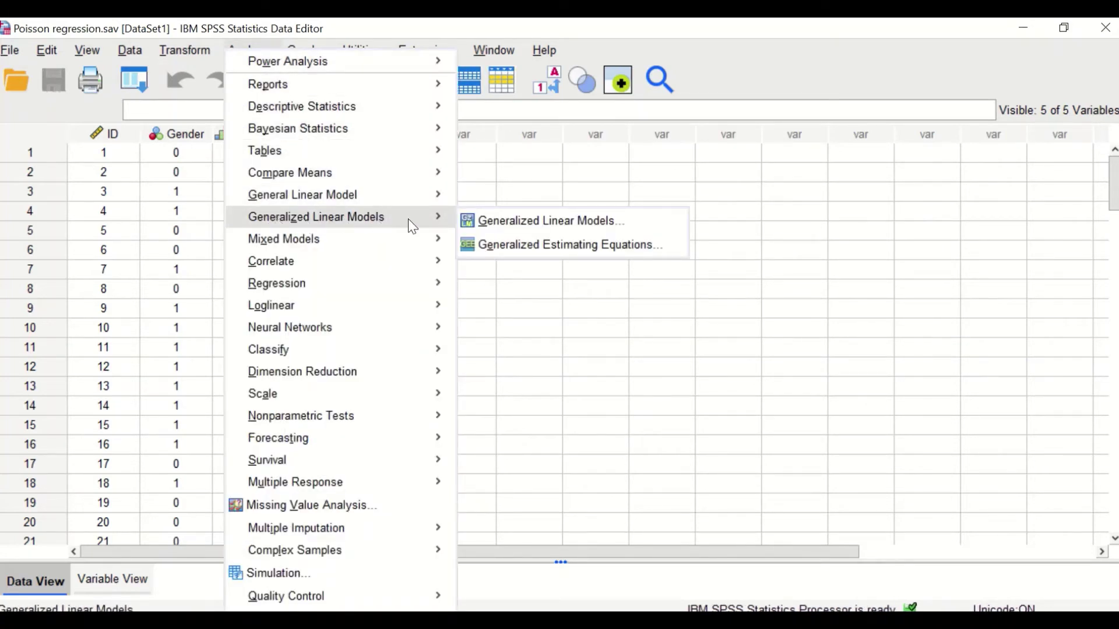
pyautogui.click(552, 229)
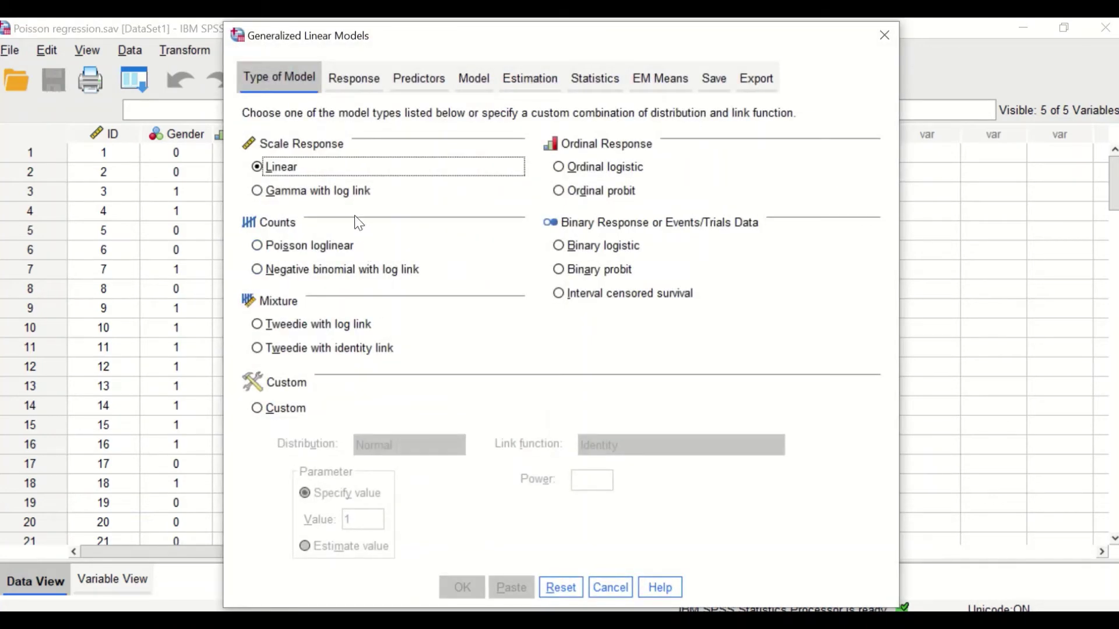
pyautogui.moveTo(818, 46); pyautogui.dragTo(799, 98)
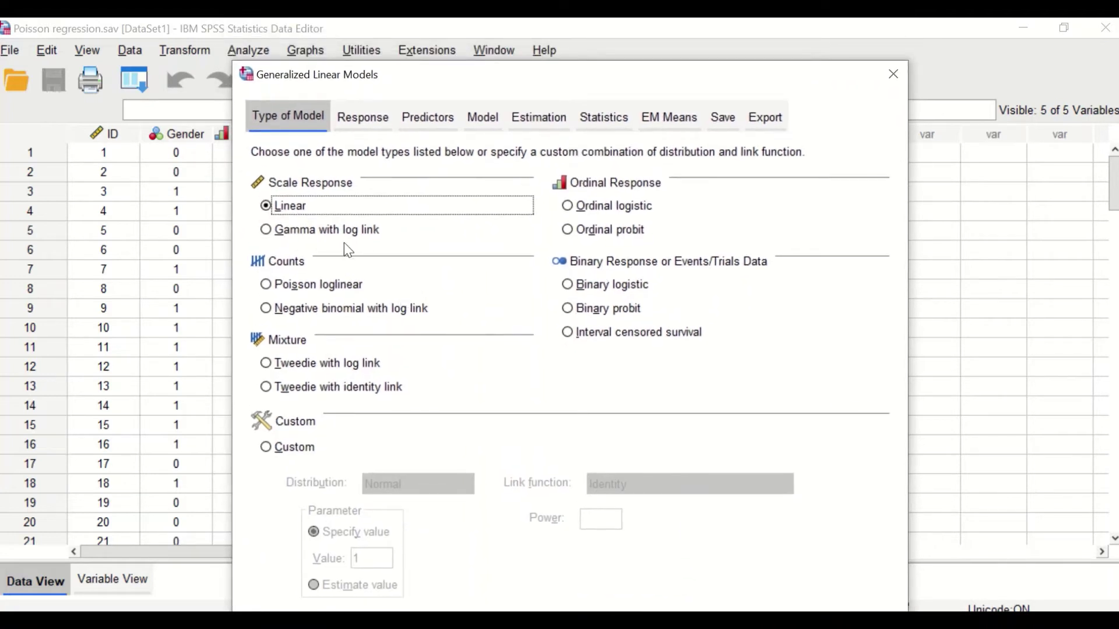
pyautogui.click(275, 286)
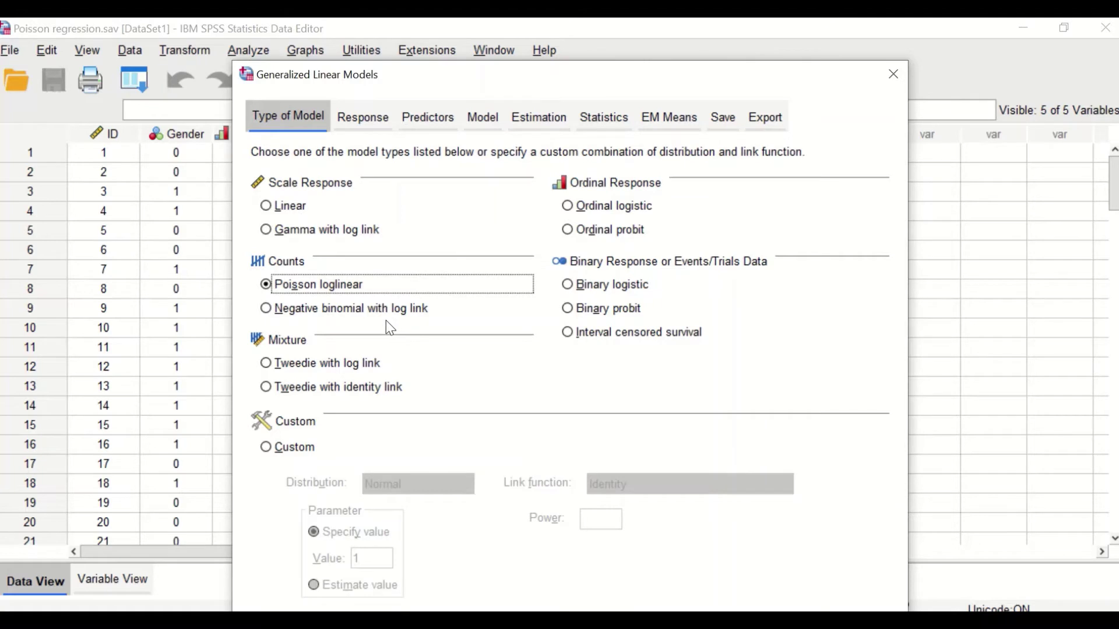
# Assign Count as the dependent variable of the Poisson model's response
pyautogui.click(361, 117)
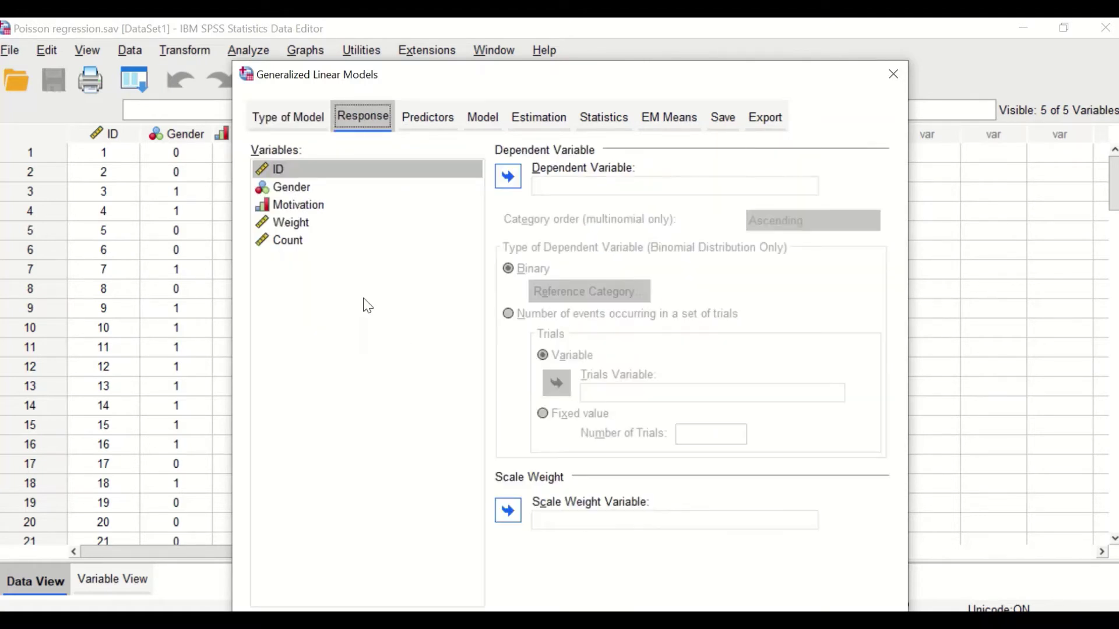
pyautogui.click(294, 241)
pyautogui.click(508, 177)
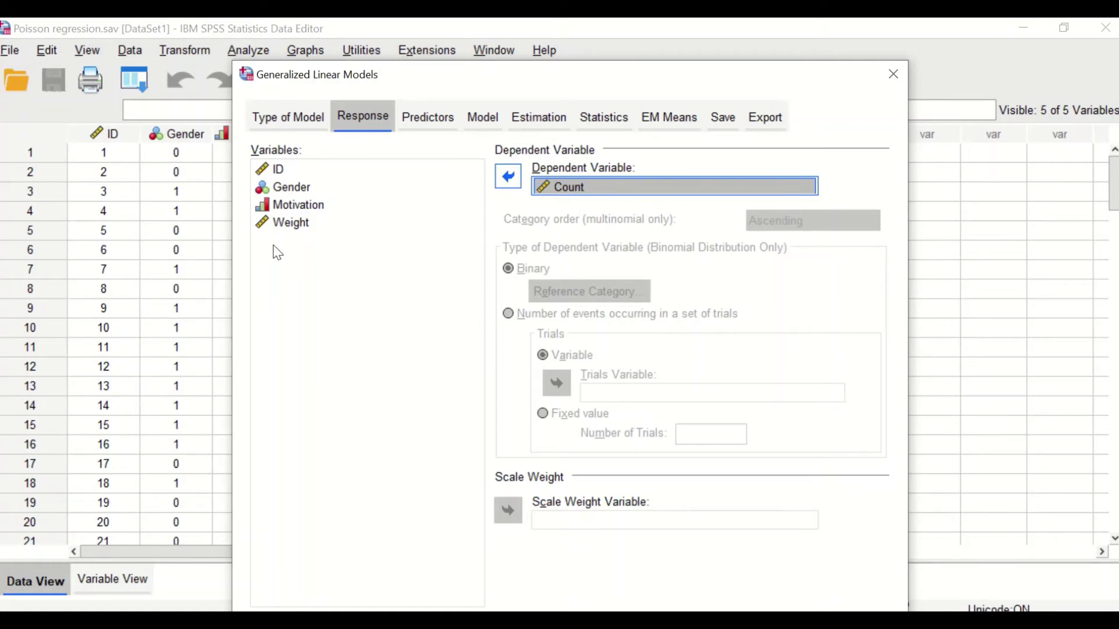
# Add Gender as a factor among the Poisson model's predictors
pyautogui.click(425, 117)
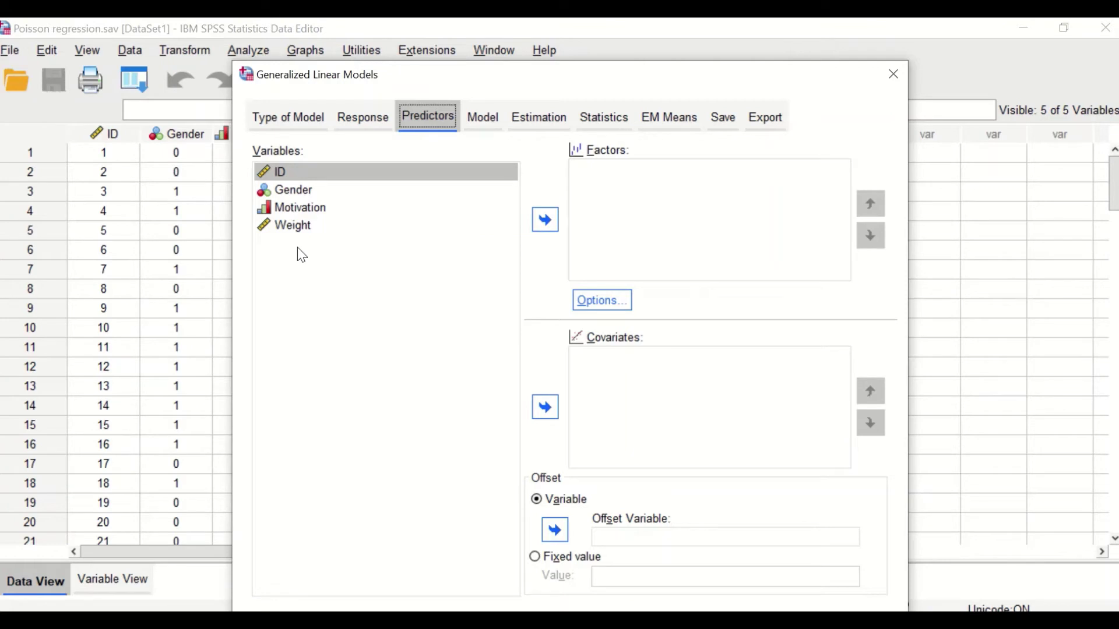
pyautogui.click(296, 190)
pyautogui.click(544, 221)
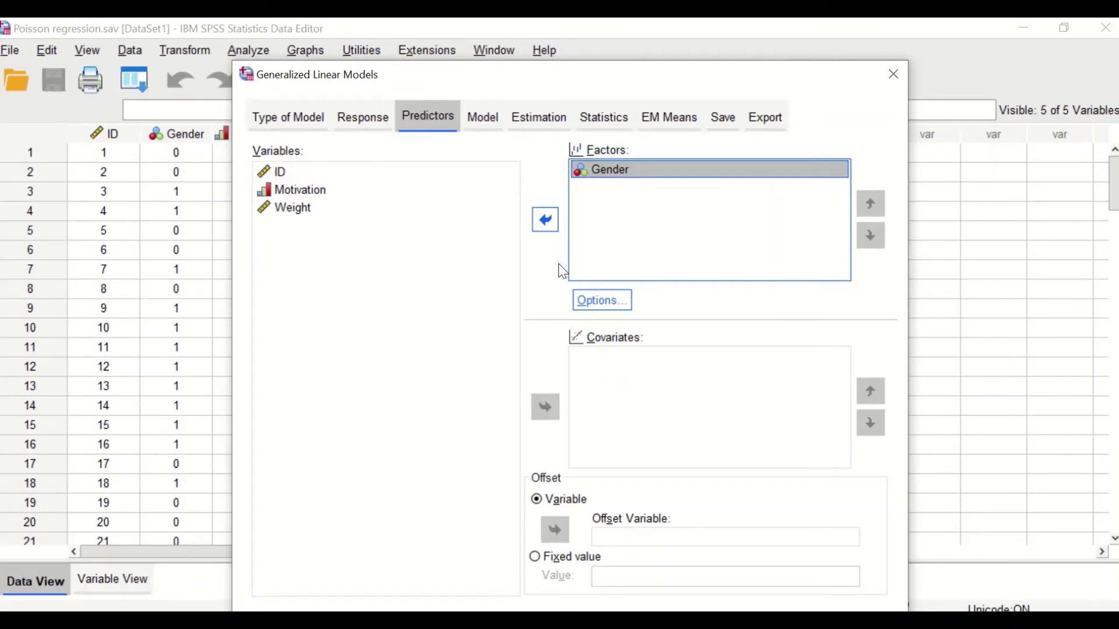
# Add Motivation and Weight as covariates among the Poisson model's predictors
pyautogui.click(298, 192)
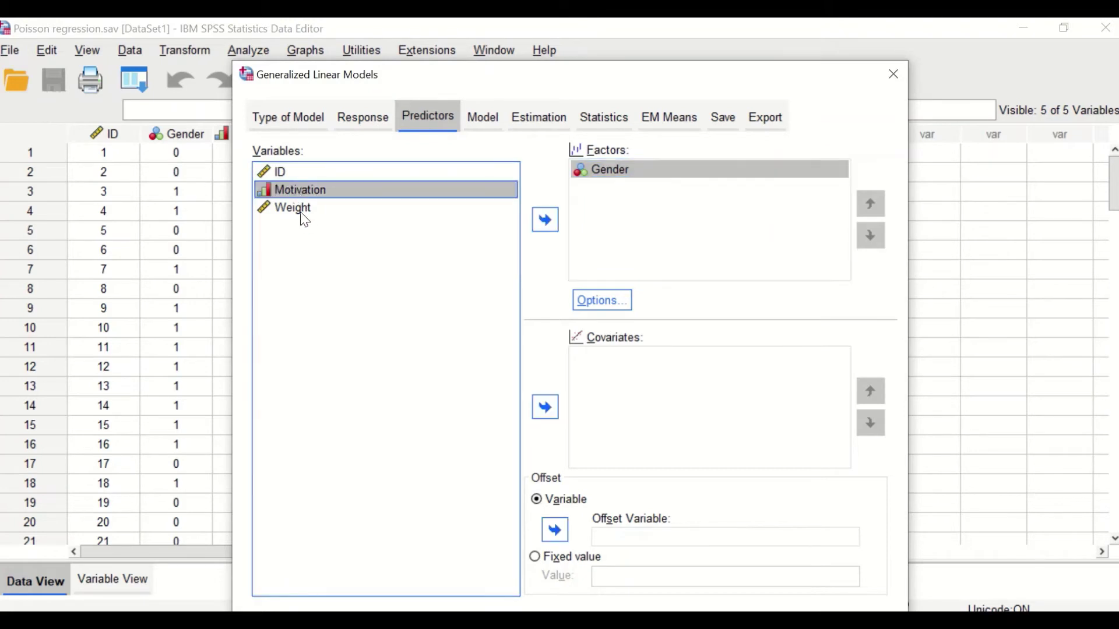
pyautogui.keyDown('shift'); pyautogui.click(300, 211); pyautogui.keyUp('shift')
pyautogui.click(547, 409)
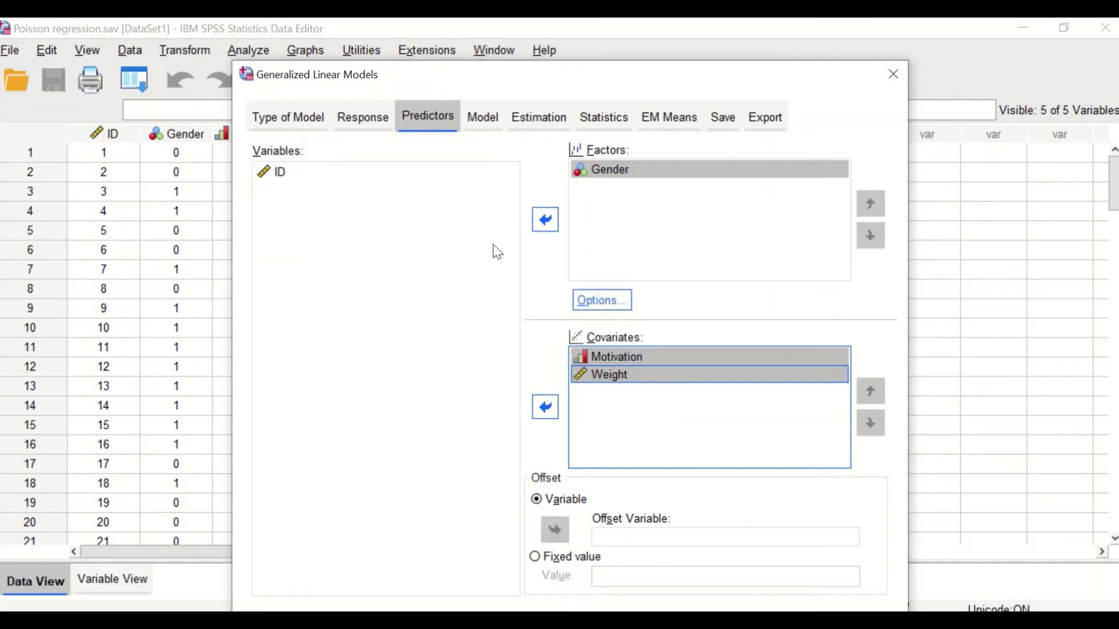
# Add Gender, Motivation and Weight to the model as main effects
pyautogui.click(479, 115)
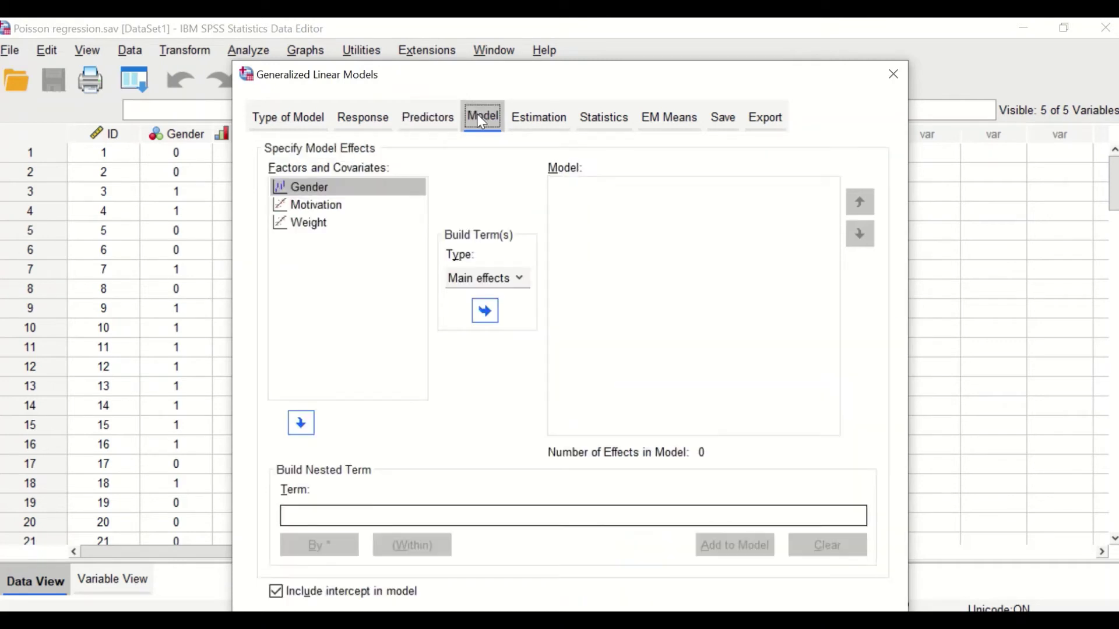
pyautogui.keyDown('shift'); pyautogui.click(297, 201); pyautogui.keyUp('shift')
pyautogui.keyDown('shift'); pyautogui.click(316, 227); pyautogui.keyUp('shift')
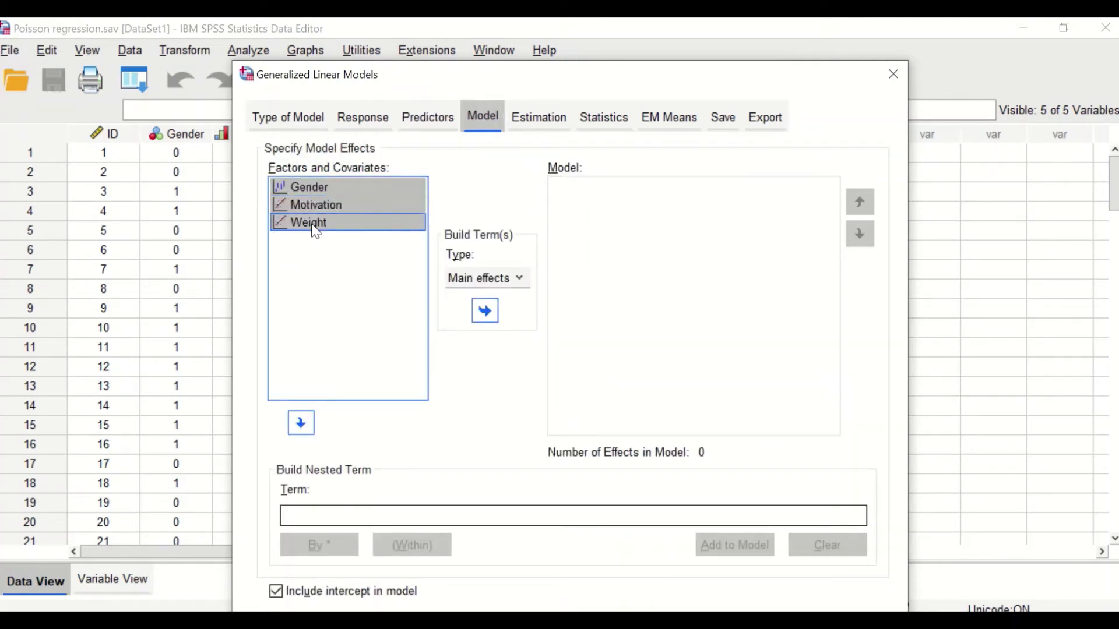
pyautogui.click(492, 317)
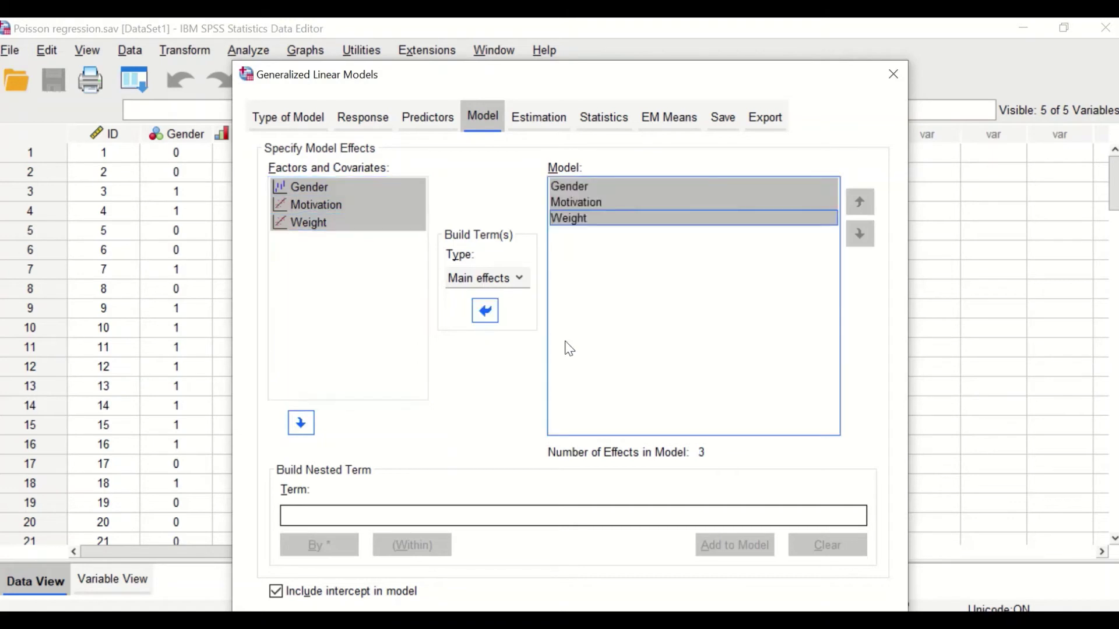
# Keep the default estimation settings and include exponential parameter estimates in the printed statistics
pyautogui.click(537, 120)
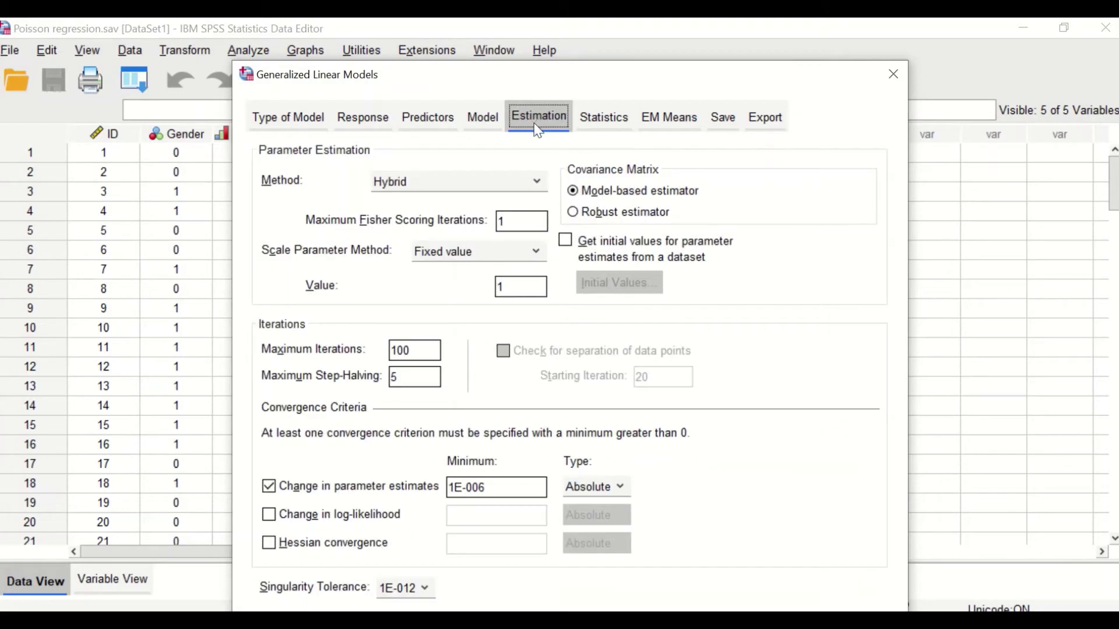
pyautogui.click(600, 121)
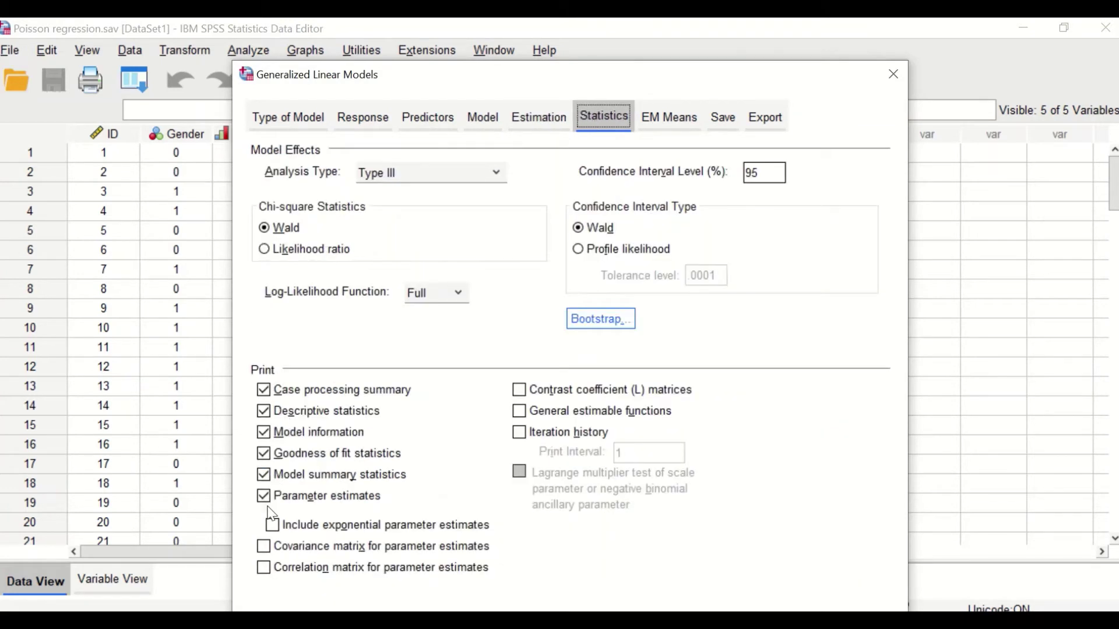
pyautogui.click(274, 527)
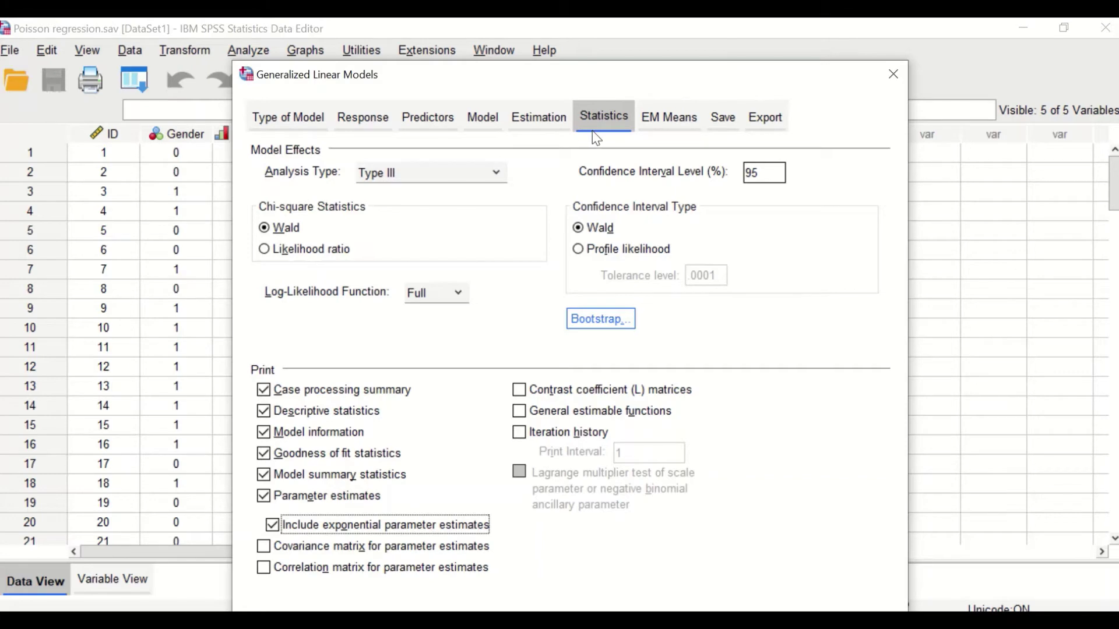
# Leave the EM means, save and export settings at their defaults and run the Poisson regression
pyautogui.click(690, 129)
pyautogui.click(724, 120)
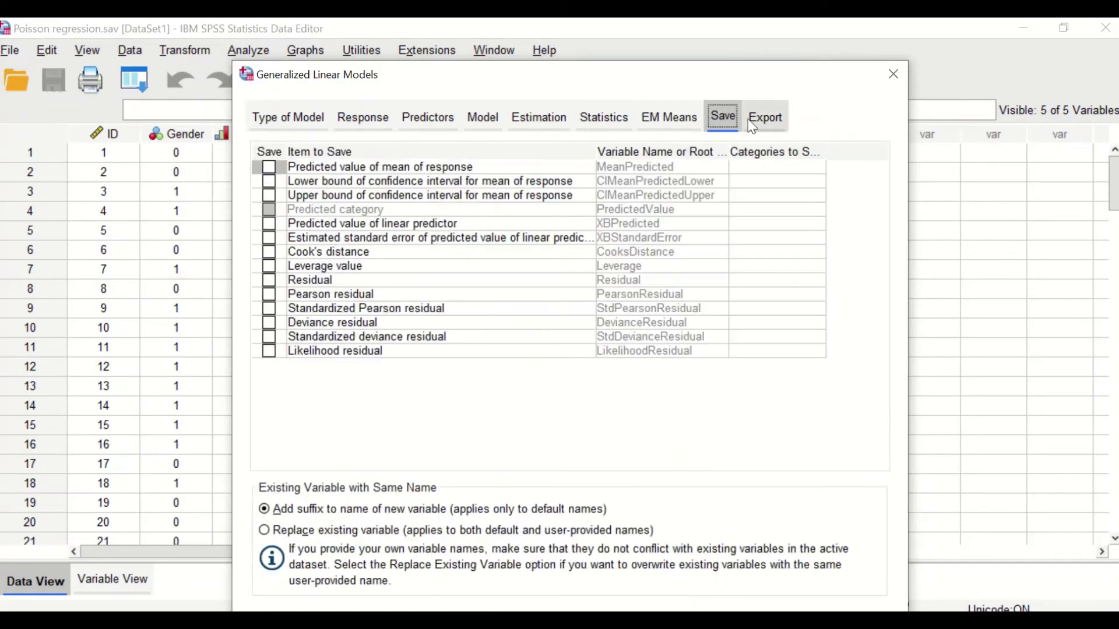
pyautogui.click(763, 118)
pyautogui.moveTo(646, 75); pyautogui.dragTo(641, 44)
pyautogui.click(461, 597)
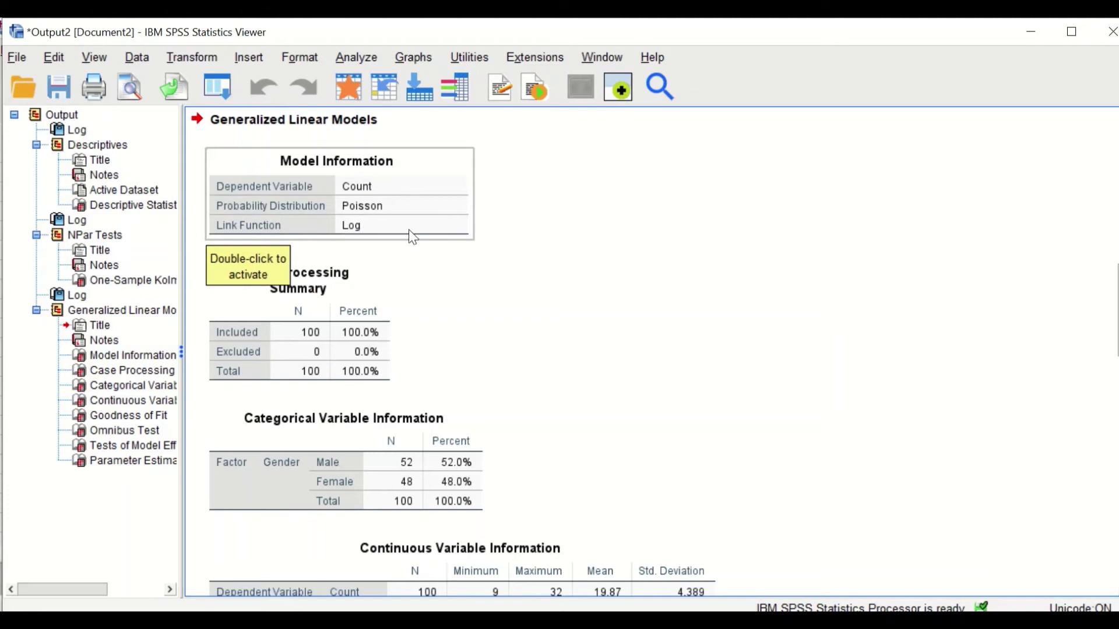
# Examine the Case Processing Summary, Categorical Variable Information and Continuous Variable Information tables in the output
pyautogui.scroll(-3, 524, 332)
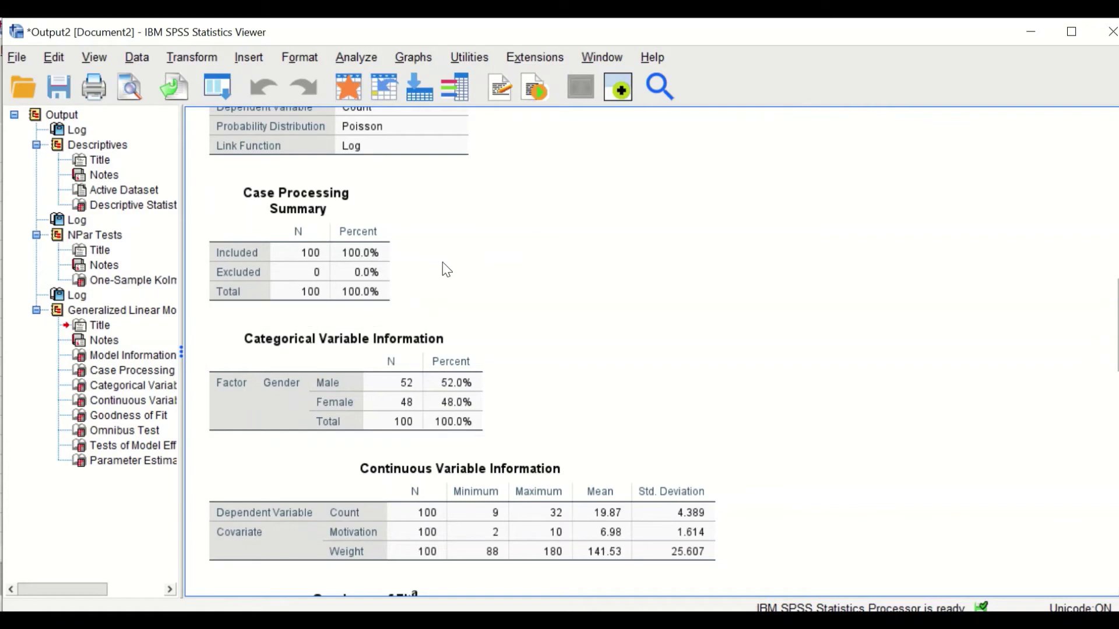
pyautogui.scroll(-1, 488, 297)
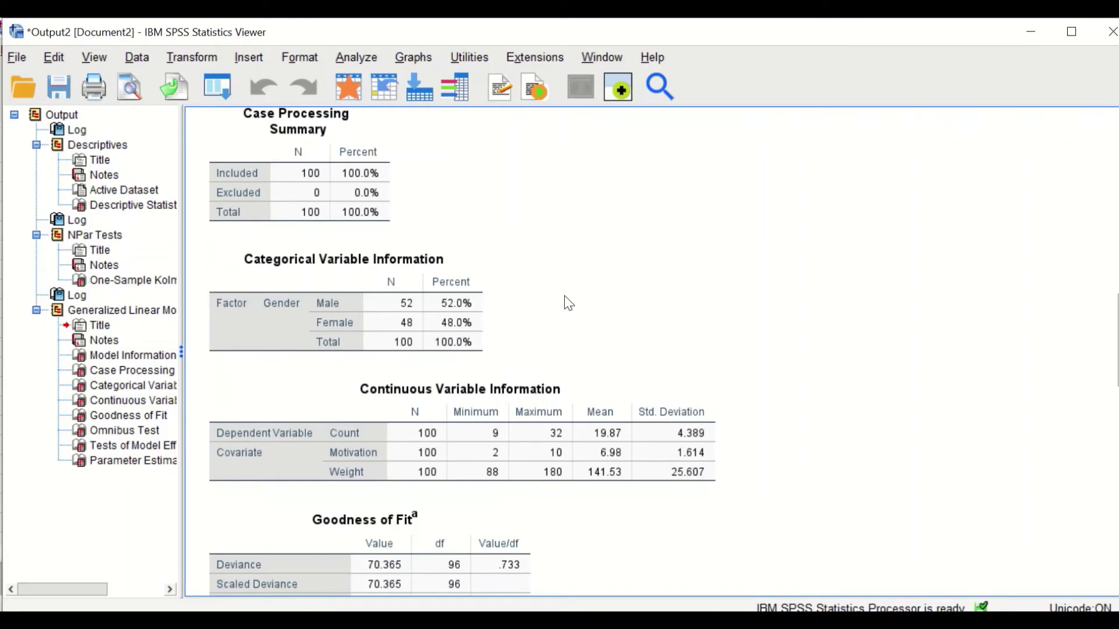
pyautogui.scroll(-5, 656, 286)
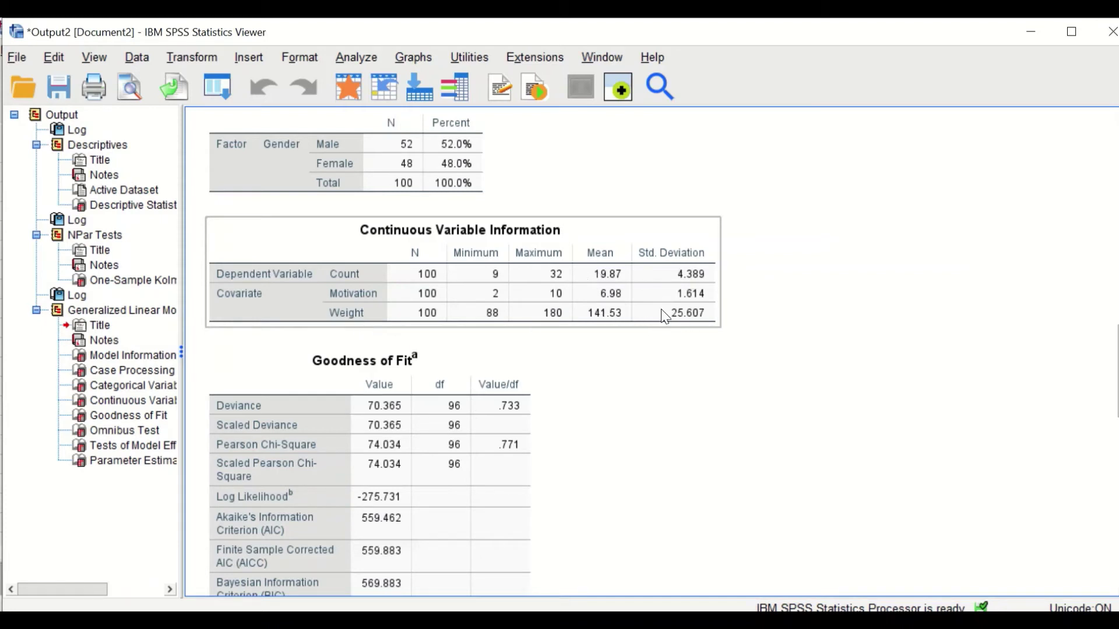
pyautogui.click(629, 350)
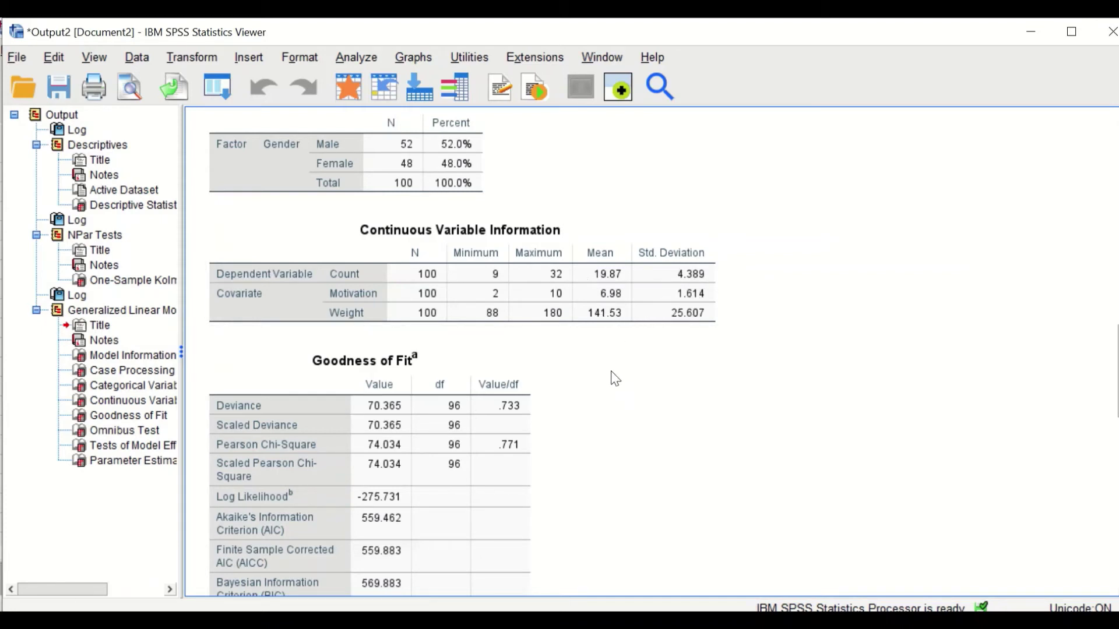
pyautogui.click(686, 319)
pyautogui.click(703, 350)
# Examine the Value/df ratios in the Goodness of Fit table and the significance in the Omnibus Test table
pyautogui.scroll(-4, 702, 350)
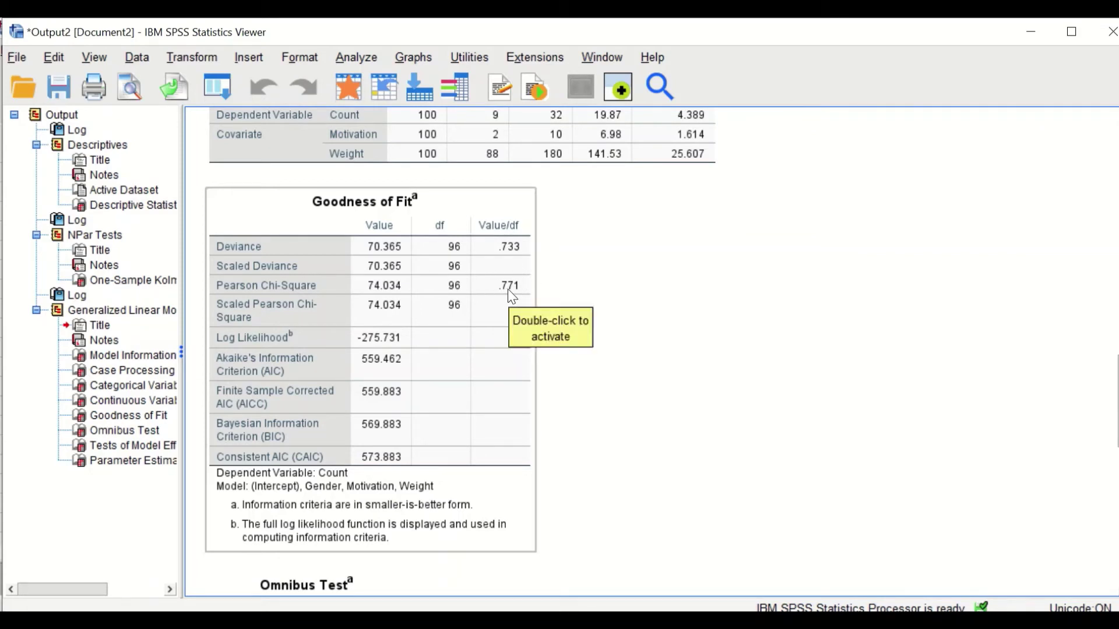
pyautogui.scroll(-3, 711, 346)
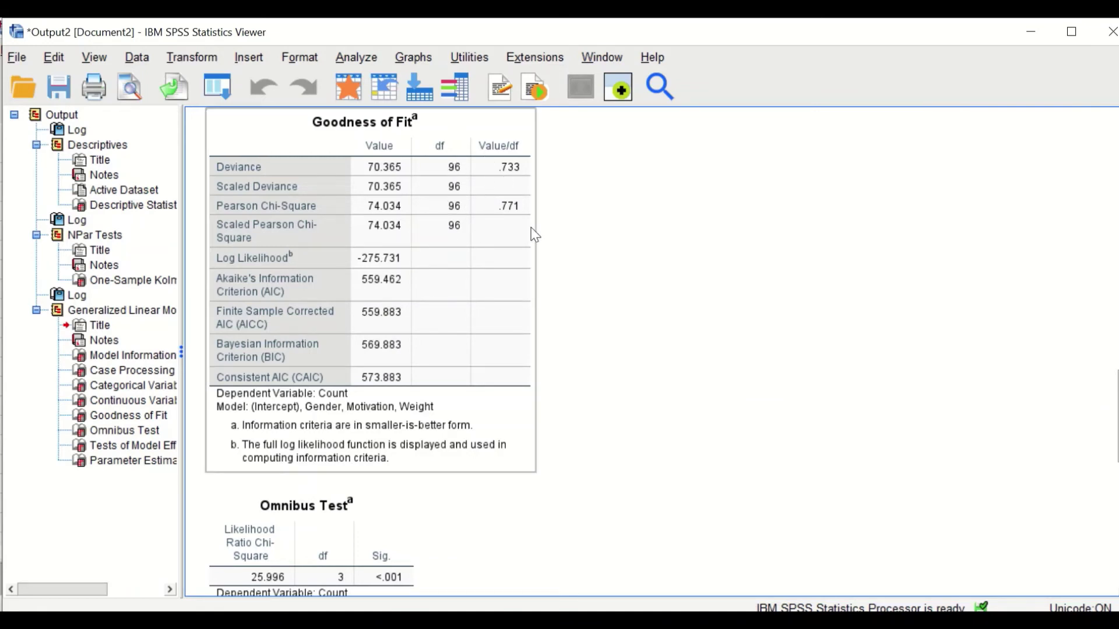
pyautogui.scroll(-1, 595, 272)
pyautogui.scroll(1, 598, 273)
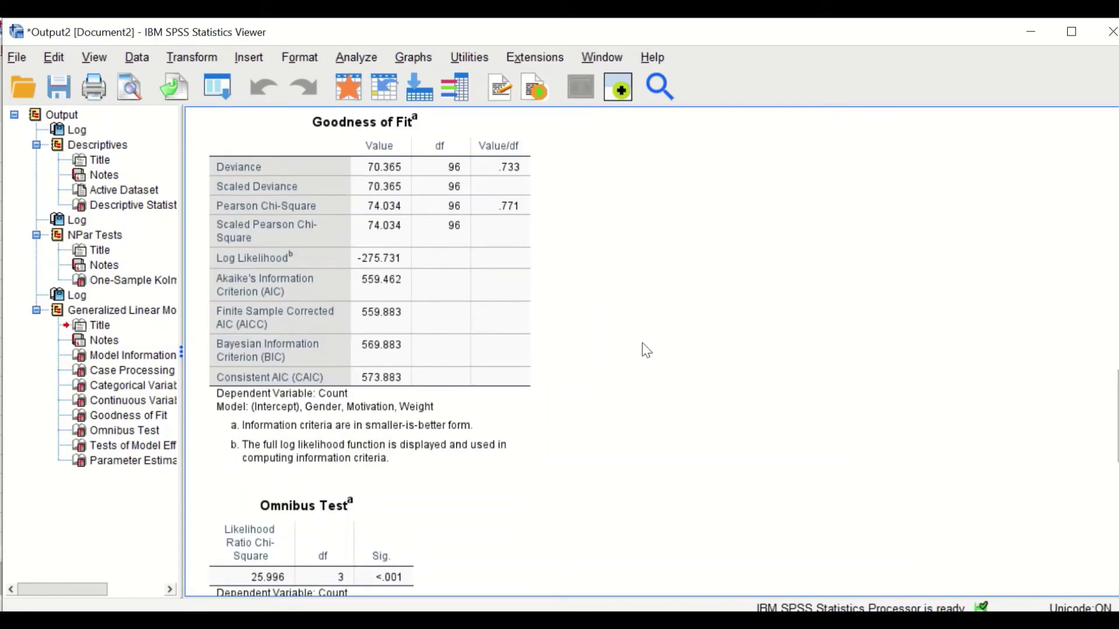
pyautogui.scroll(-2, 702, 326)
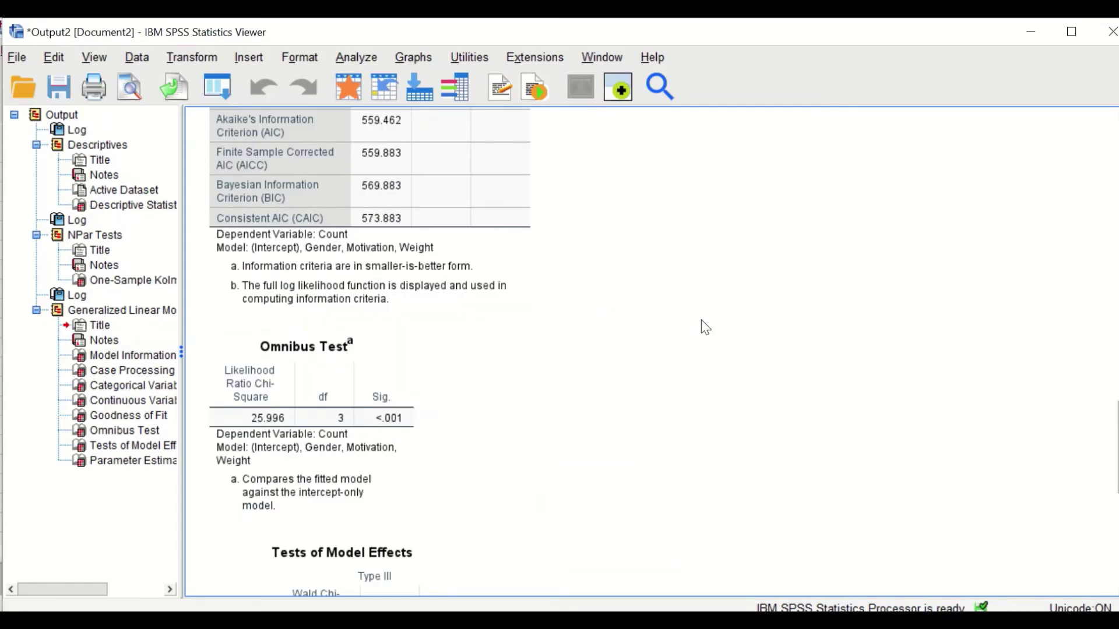
pyautogui.scroll(-1, 705, 327)
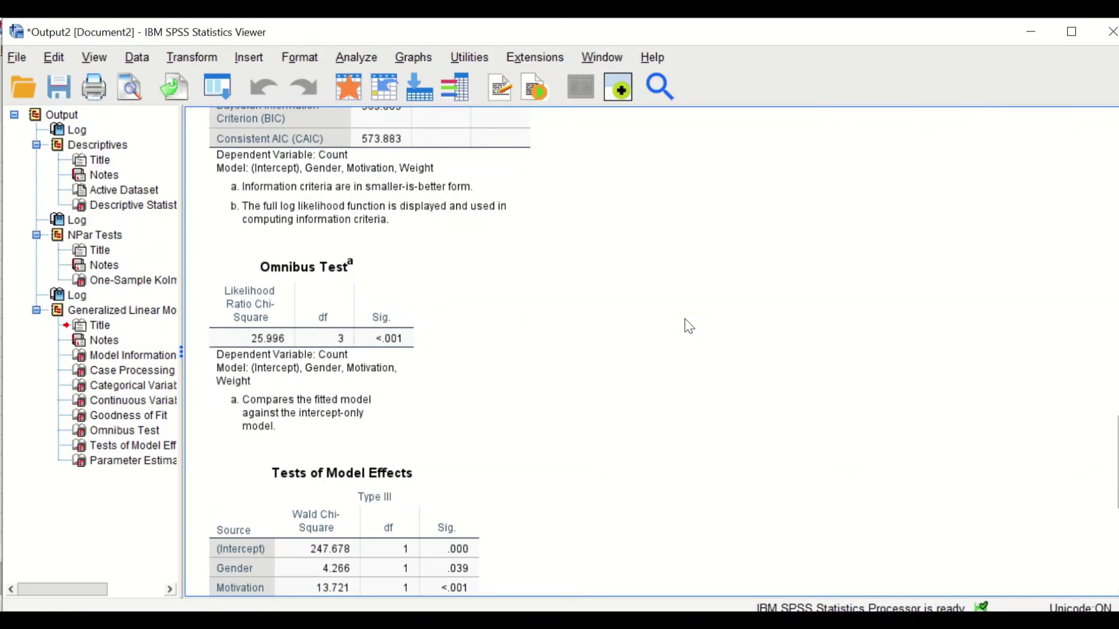
pyautogui.click(392, 432)
# Examine the predictors' significance in Tests of Model Effects and the Exp(B) values with confidence intervals in Parameter Estimates
pyautogui.scroll(-4, 505, 349)
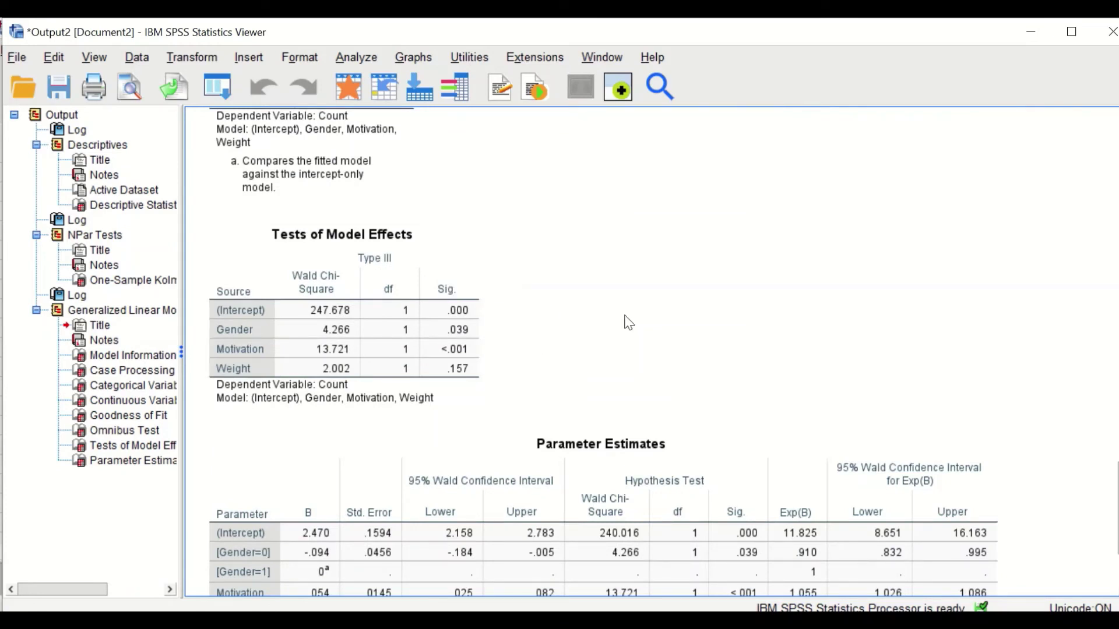
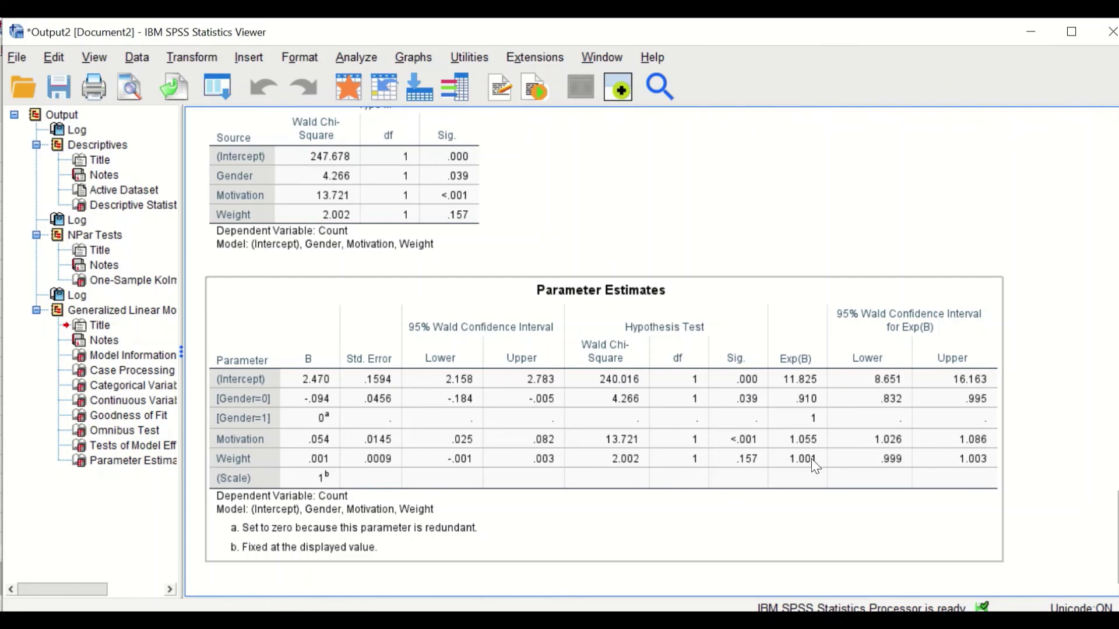
pyautogui.click(1043, 169)
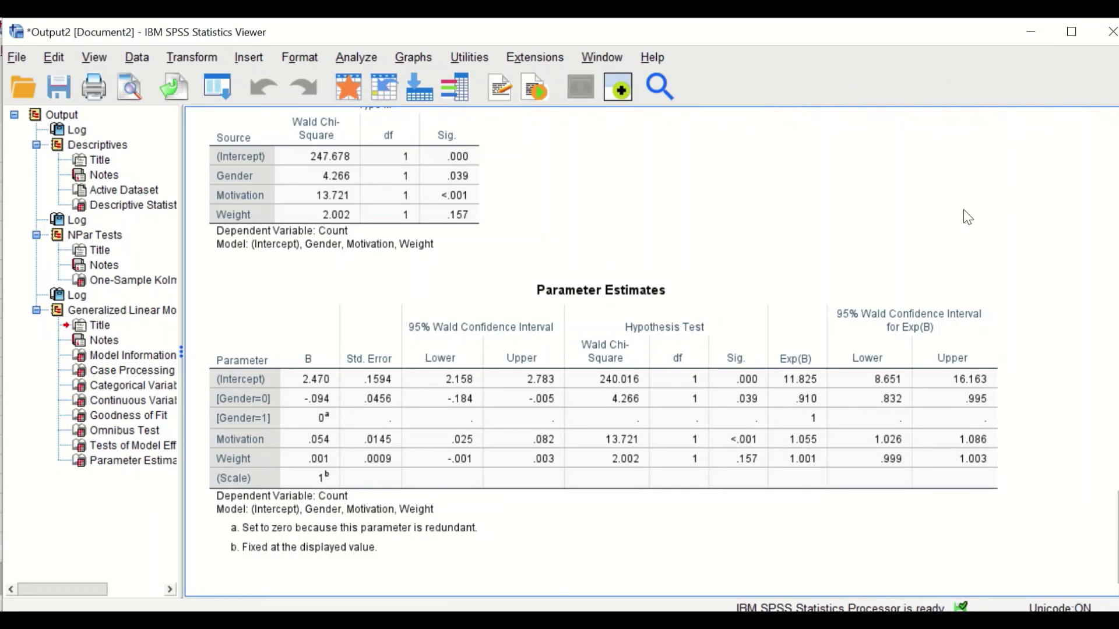
pyautogui.click(847, 382)
pyautogui.click(1014, 493)
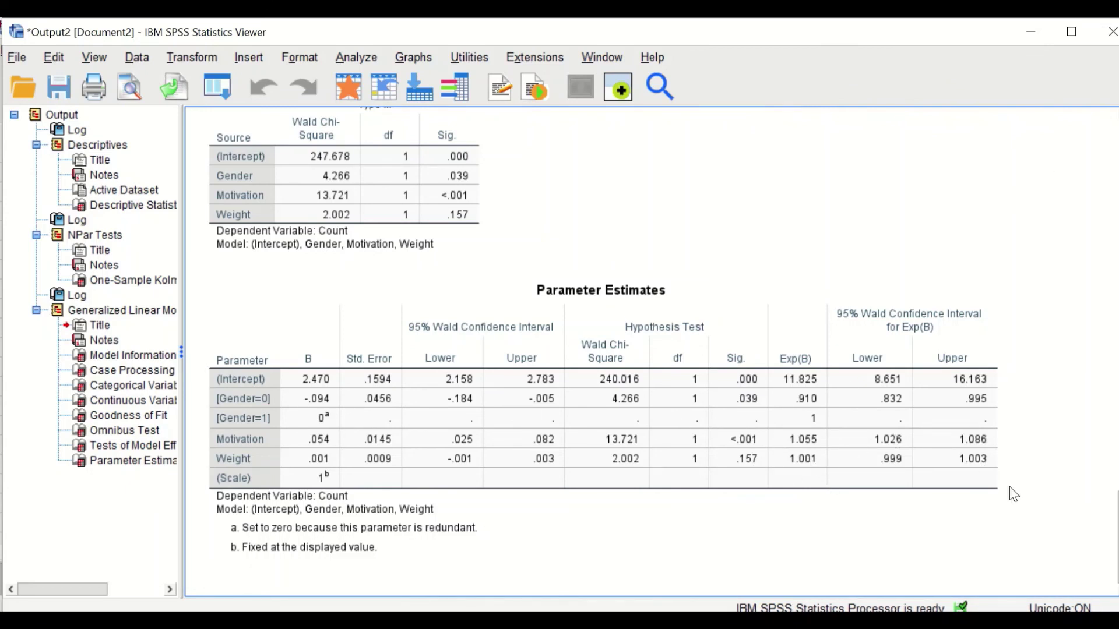